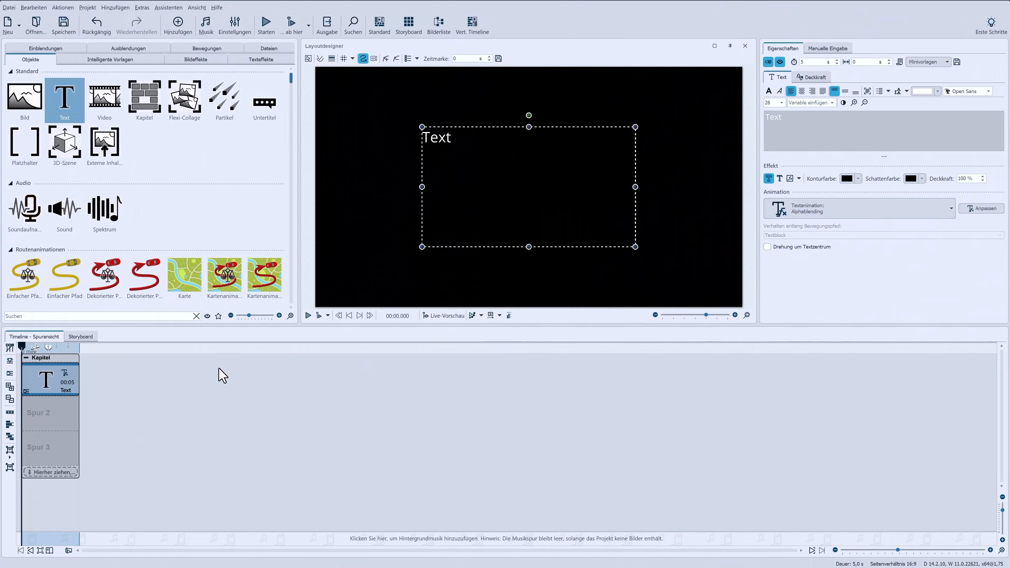
Set the duration of the text object to 10 seconds.
{"action": "double_click", "coordinate": [811, 63]}
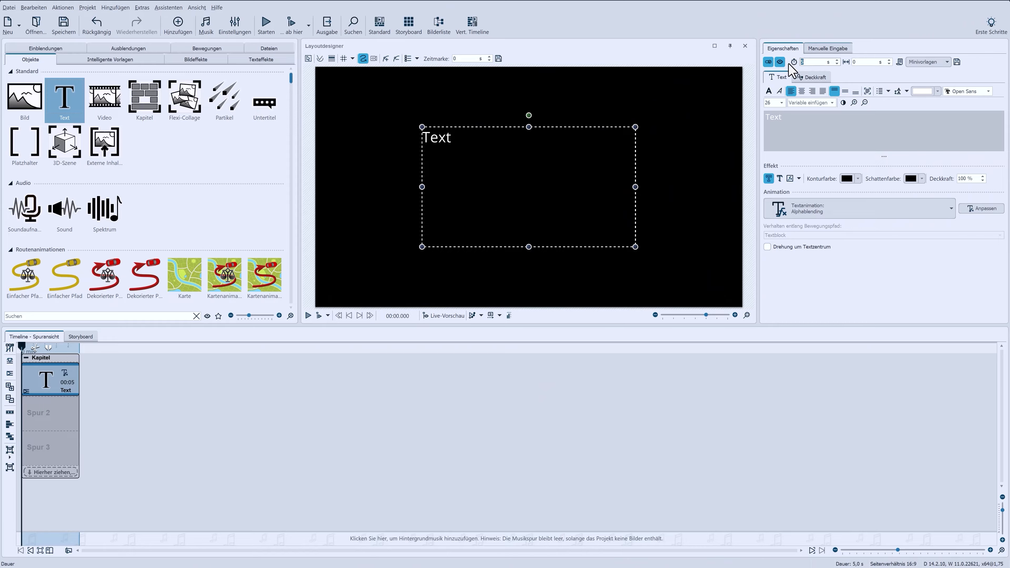
{"action": "type", "text": "10"}
{"action": "key", "text": "Return"}
Replace the placeholder text with a bold "NEON-EFFEKT" at size 100, centred horizontally and vertically in its frame.
{"action": "left_click", "coordinate": [800, 125]}
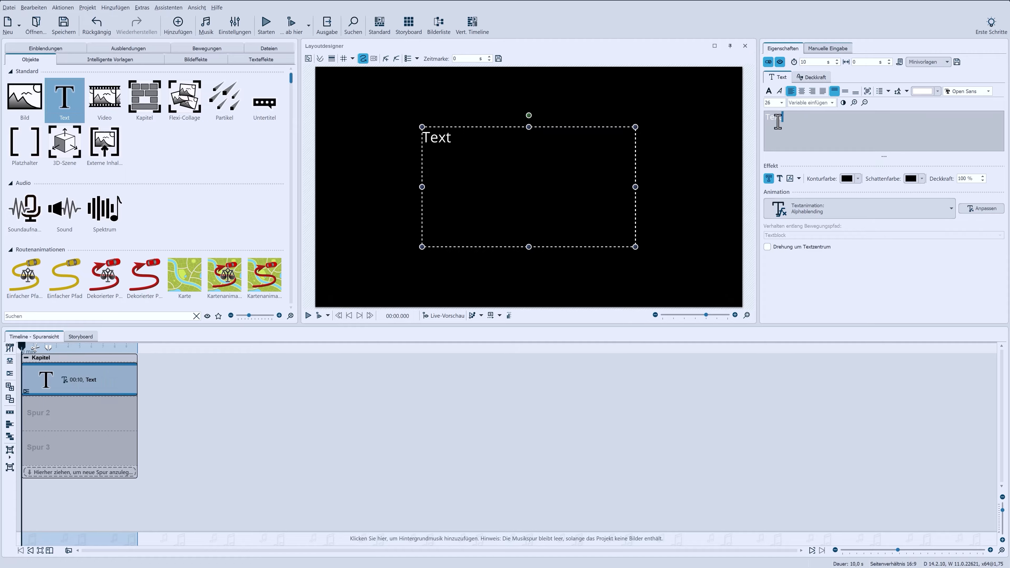
{"action": "left_click", "coordinate": [781, 102]}
{"action": "left_click", "coordinate": [768, 180]}
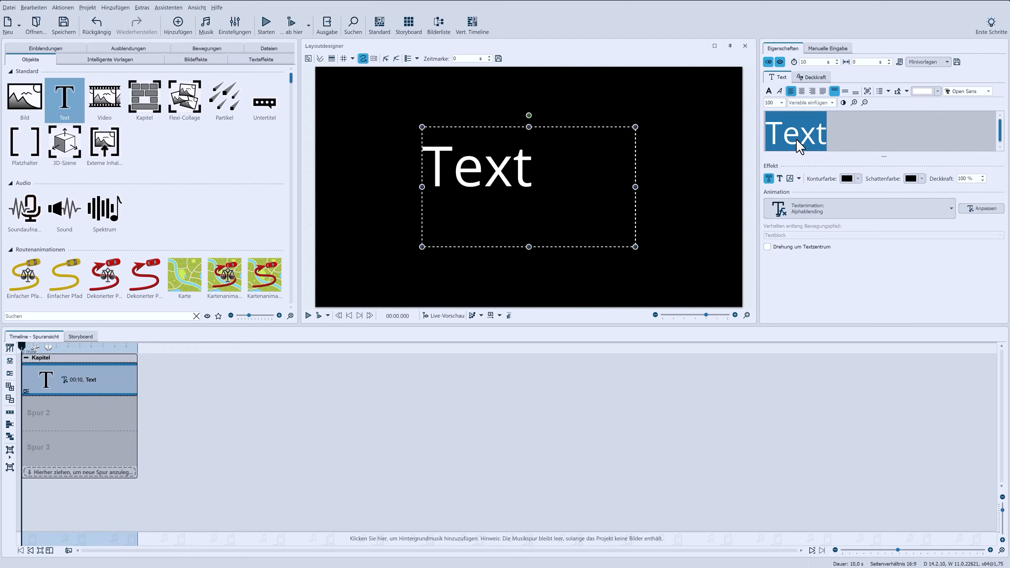
{"action": "left_click", "coordinate": [802, 91]}
{"action": "left_click", "coordinate": [846, 91]}
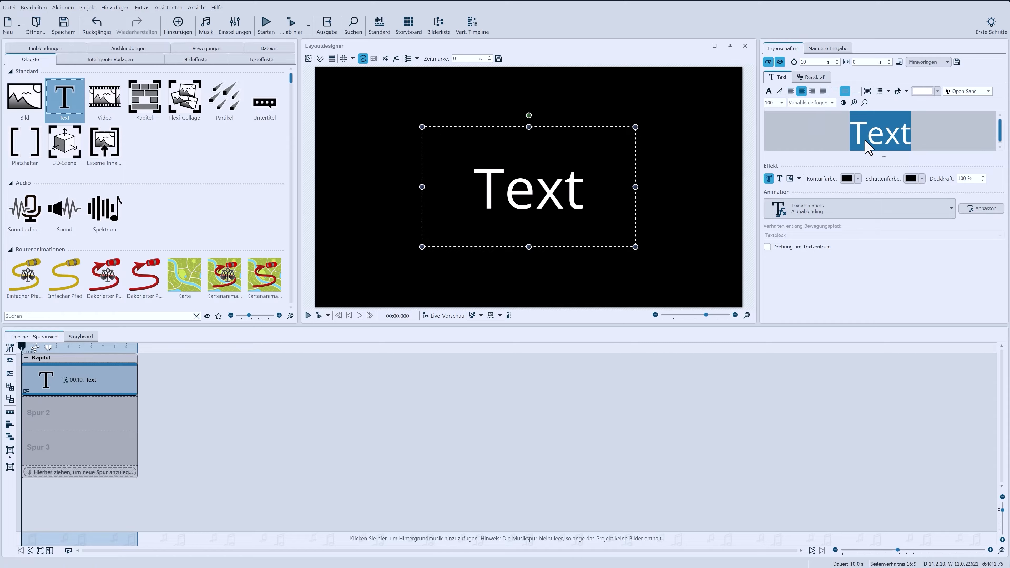
{"action": "type", "text": "NEON-EFFEKT"}
{"action": "left_click", "coordinate": [769, 91]}
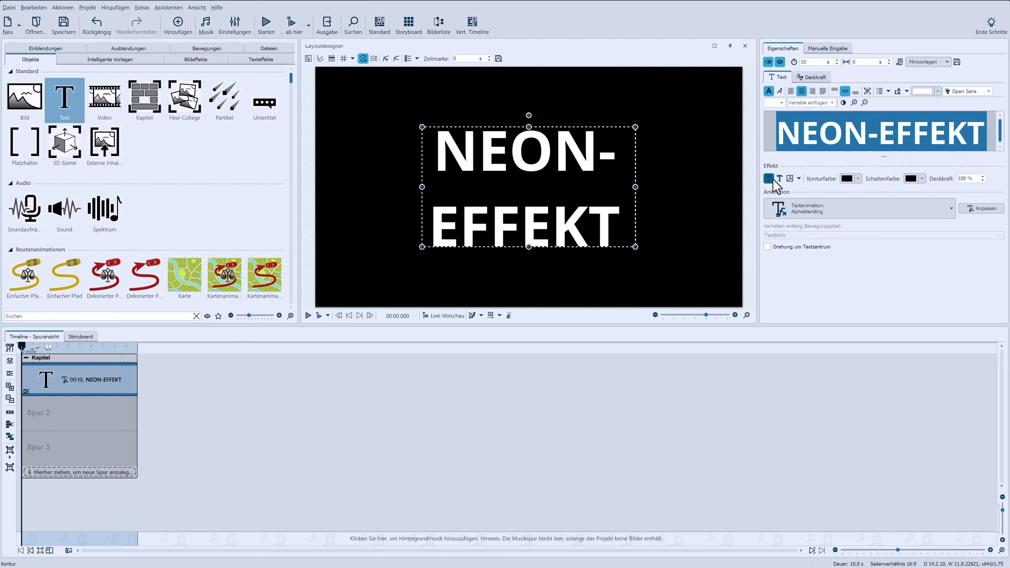
Enable the outline effect for the NEON-EFFEKT text and set the outline colour to bright green (00FF00FF).
{"action": "left_click", "coordinate": [770, 179]}
{"action": "left_click", "coordinate": [847, 179]}
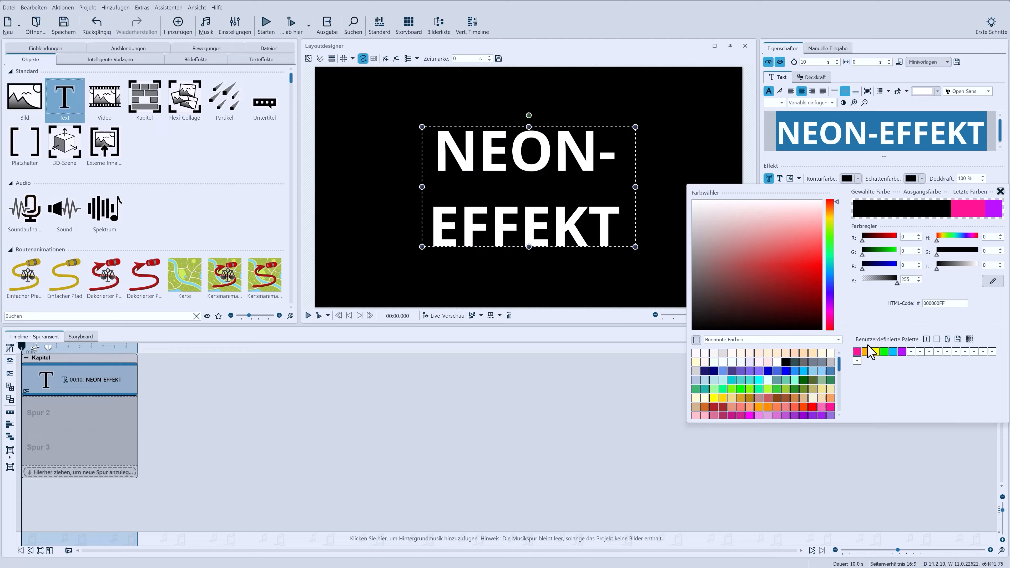
{"action": "left_click", "coordinate": [884, 351]}
{"action": "mouse_move", "coordinate": [838, 361]}
{"action": "left_mouse_down"}
{"action": "mouse_move", "coordinate": [834, 406]}
{"action": "mouse_move", "coordinate": [839, 361]}
{"action": "left_mouse_up"}
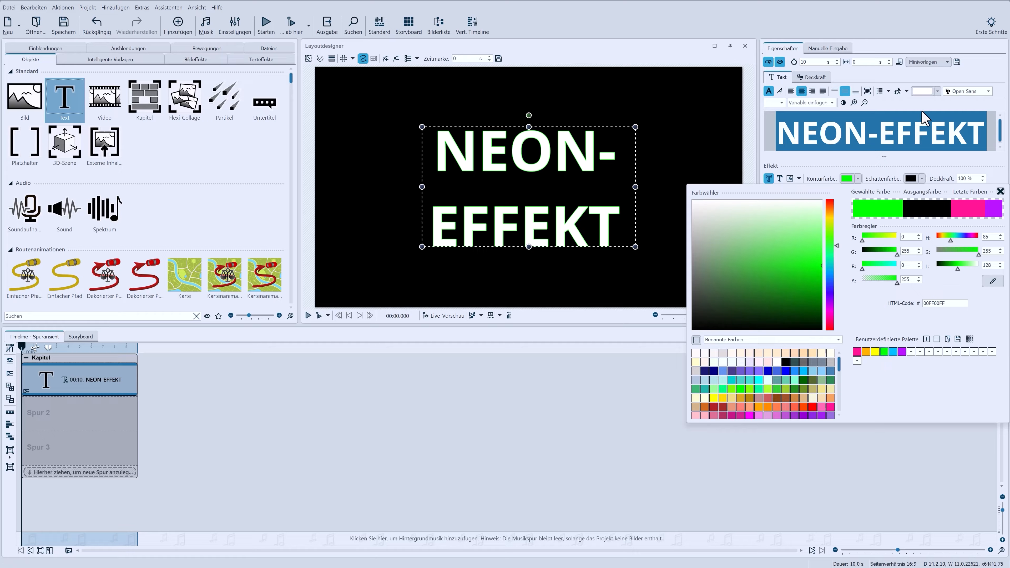
Change the font colour of the NEON-EFFEKT text to the same bright green (00FF00).
{"action": "left_click", "coordinate": [923, 91]}
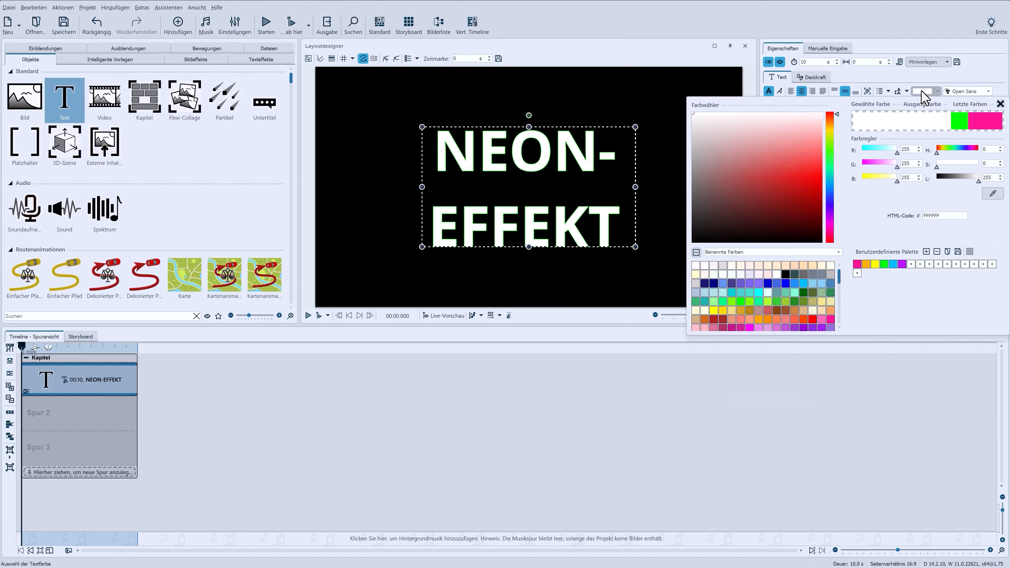
{"action": "left_click", "coordinate": [962, 117]}
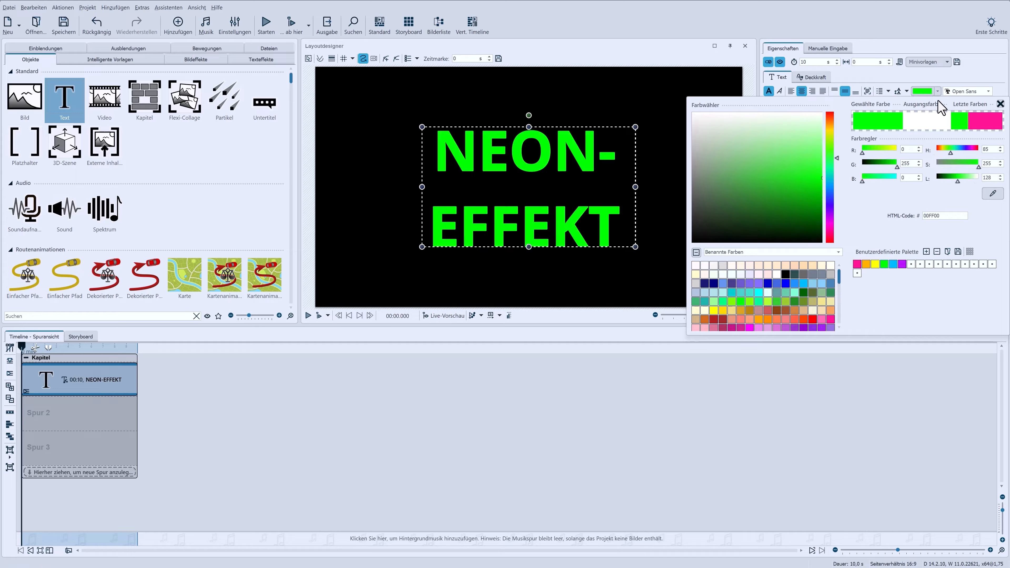
{"action": "left_click", "coordinate": [903, 85]}
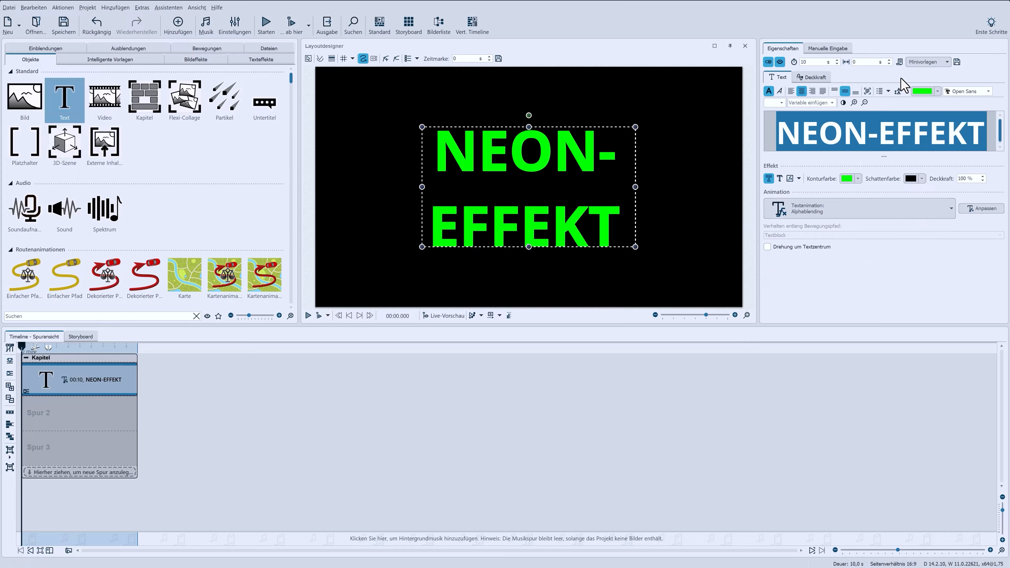
Set the opacity of the text fill to 0 % so only the outline is drawn.
{"action": "double_click", "coordinate": [962, 179]}
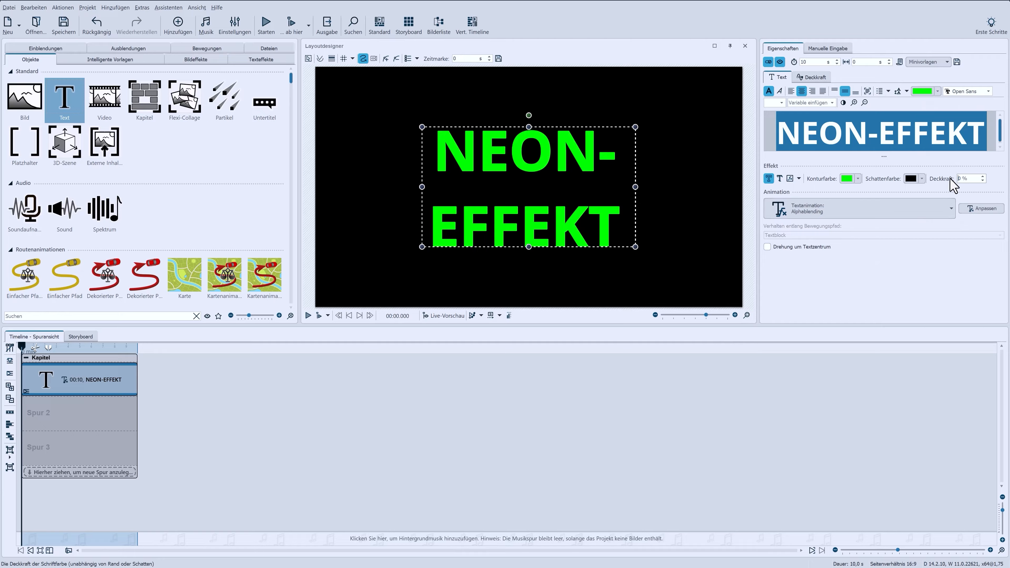
{"action": "type", "text": "0"}
{"action": "key", "text": "Return"}
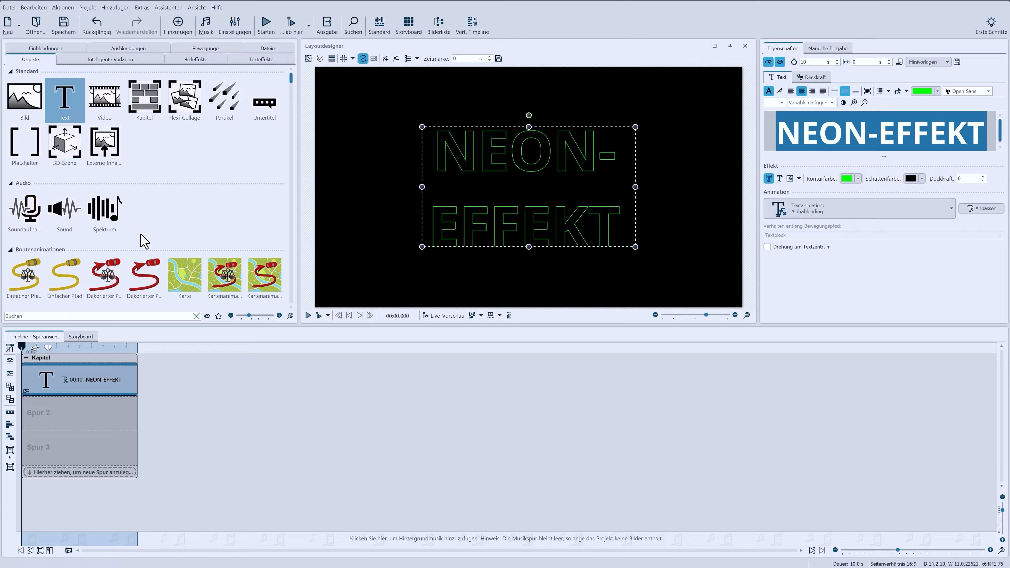
Apply the Überstrahlen live effect to the NEON-EFFEKT clip, with a radius of about 2.9 % and a strength of about 607 %.
{"action": "scroll", "coordinate": [143, 241], "scroll_direction": "down", "scroll_amount": 5}
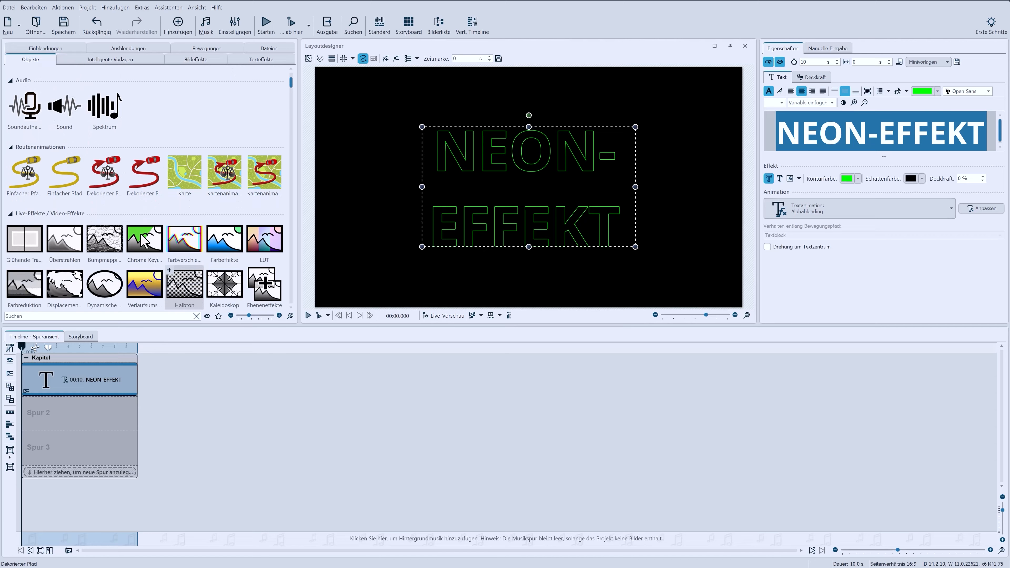
{"action": "left_click_drag", "start_coordinate": [61, 245], "coordinate": [65, 390]}
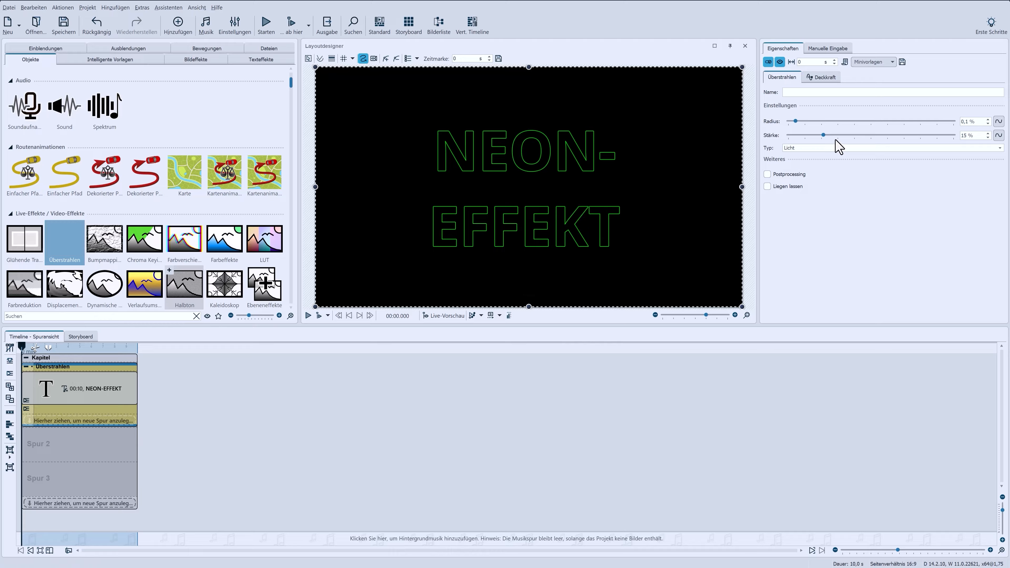
{"action": "left_click_drag", "start_coordinate": [823, 135], "coordinate": [943, 147]}
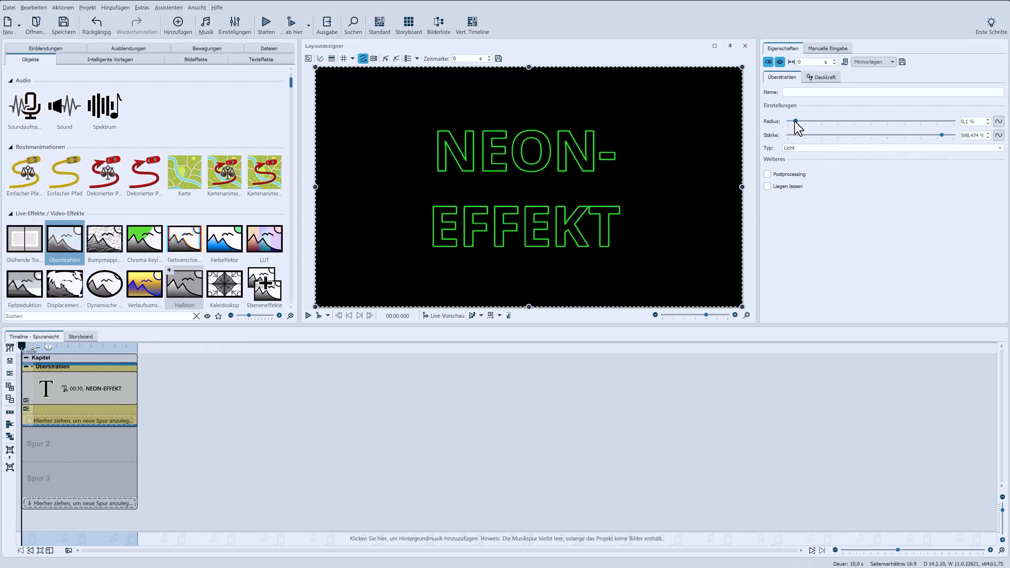
{"action": "left_click_drag", "start_coordinate": [796, 121], "coordinate": [822, 121]}
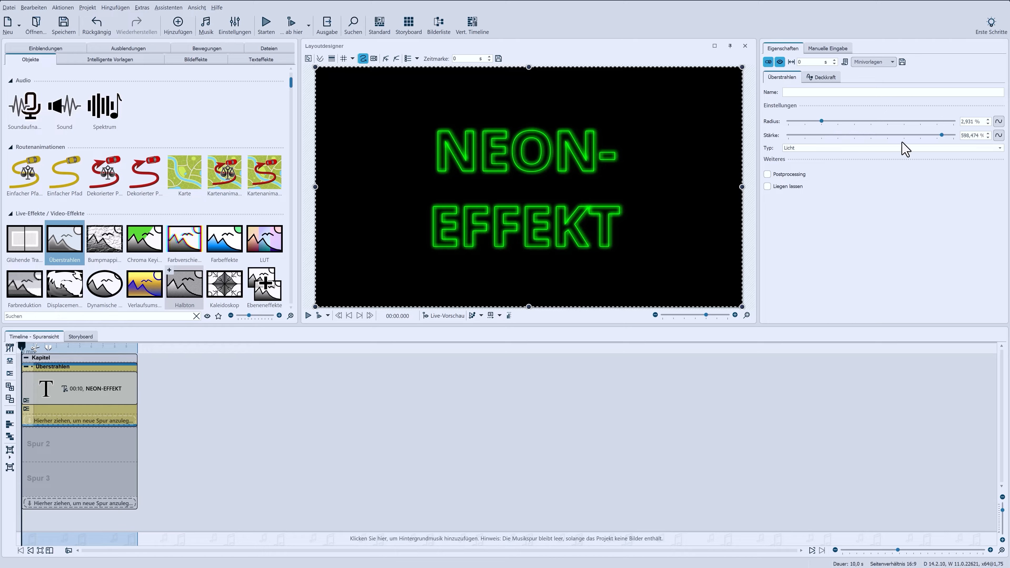
{"action": "mouse_move", "coordinate": [939, 135]}
{"action": "left_mouse_down"}
{"action": "mouse_move", "coordinate": [909, 135]}
{"action": "mouse_move", "coordinate": [945, 136]}
{"action": "left_mouse_up"}
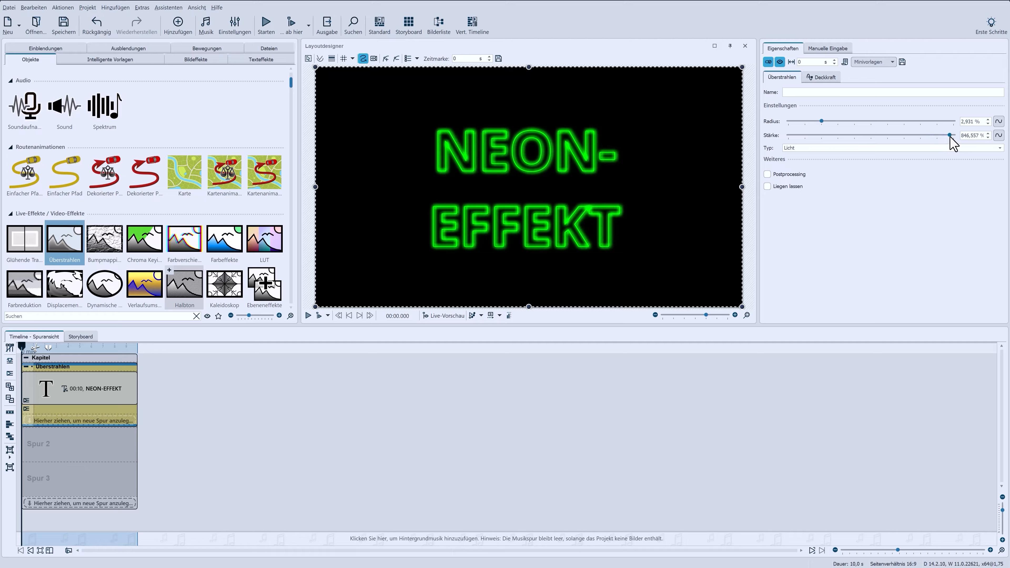
{"action": "left_click_drag", "start_coordinate": [950, 136], "coordinate": [942, 136]}
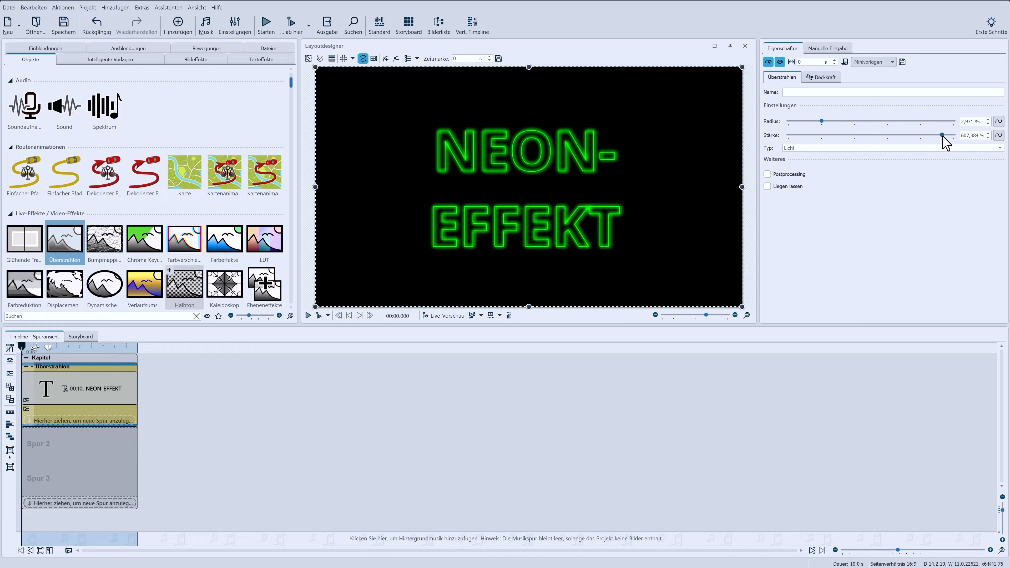
Switch the Überstrahlen strength from a fixed value to a curve and open the curve for editing.
{"action": "left_click", "coordinate": [998, 136]}
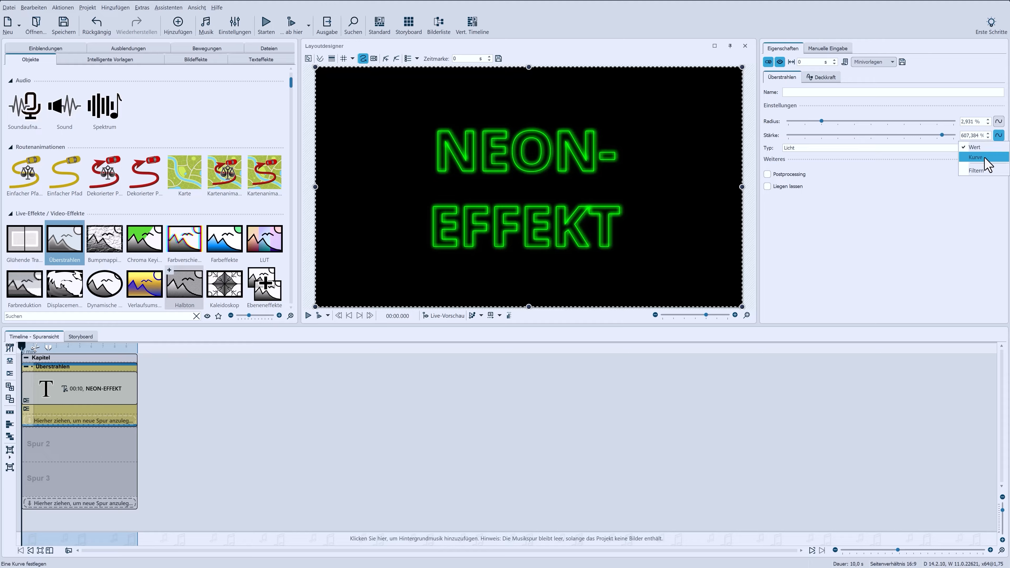
{"action": "left_click", "coordinate": [986, 163]}
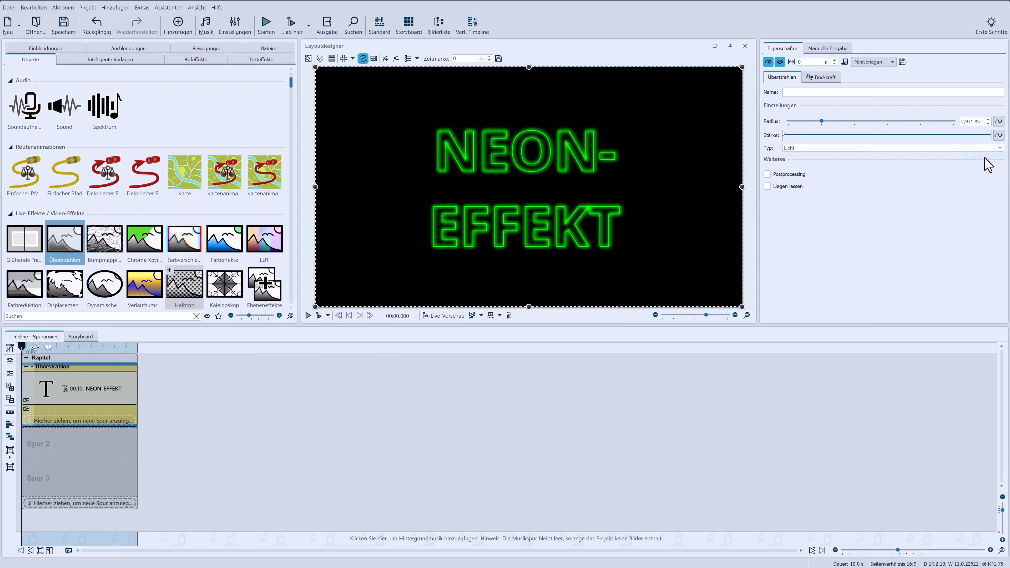
{"action": "left_click", "coordinate": [881, 136]}
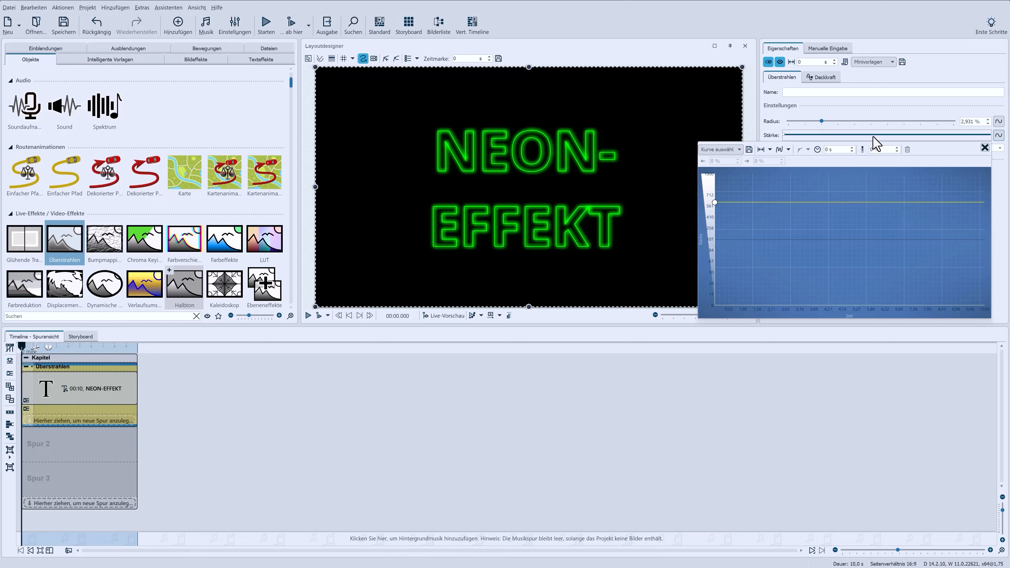
{"action": "left_click", "coordinate": [736, 194]}
{"action": "left_click", "coordinate": [765, 203]}
{"action": "left_click", "coordinate": [788, 195]}
{"action": "left_click", "coordinate": [907, 150]}
{"action": "left_click", "coordinate": [907, 150]}
{"action": "left_click", "coordinate": [907, 150]}
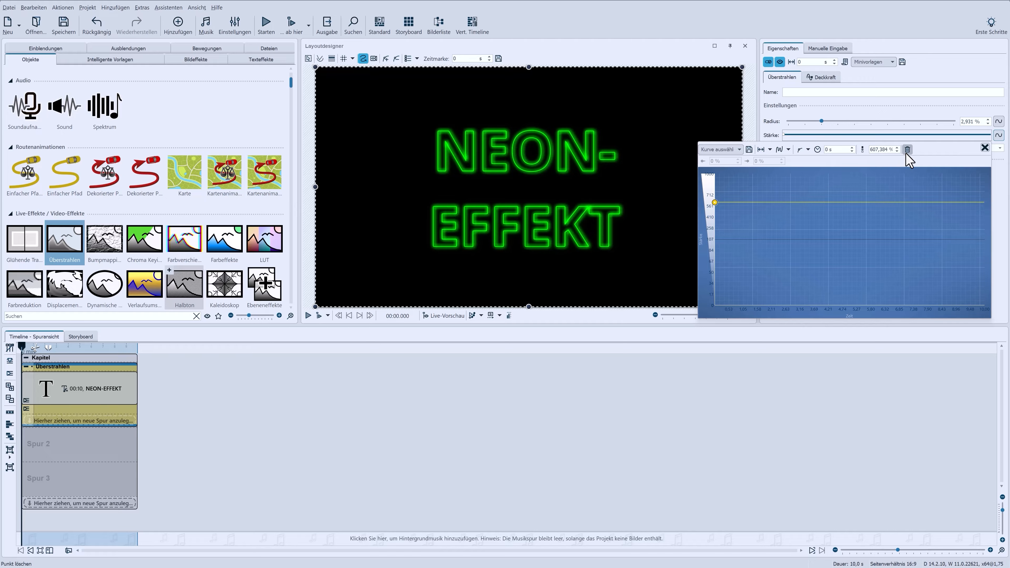
Generate an irregular oscillation on the strength curve, defined by the number of oscillations (Schwingungsanzahl).
{"action": "left_click", "coordinate": [787, 150]}
{"action": "left_click", "coordinate": [795, 198]}
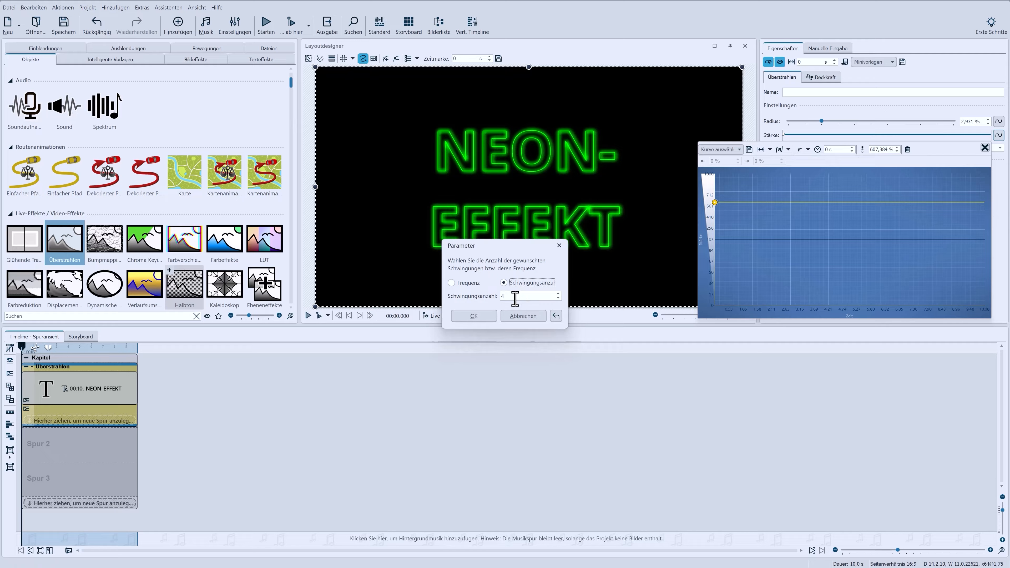
{"action": "left_click_drag", "start_coordinate": [515, 299], "coordinate": [499, 298]}
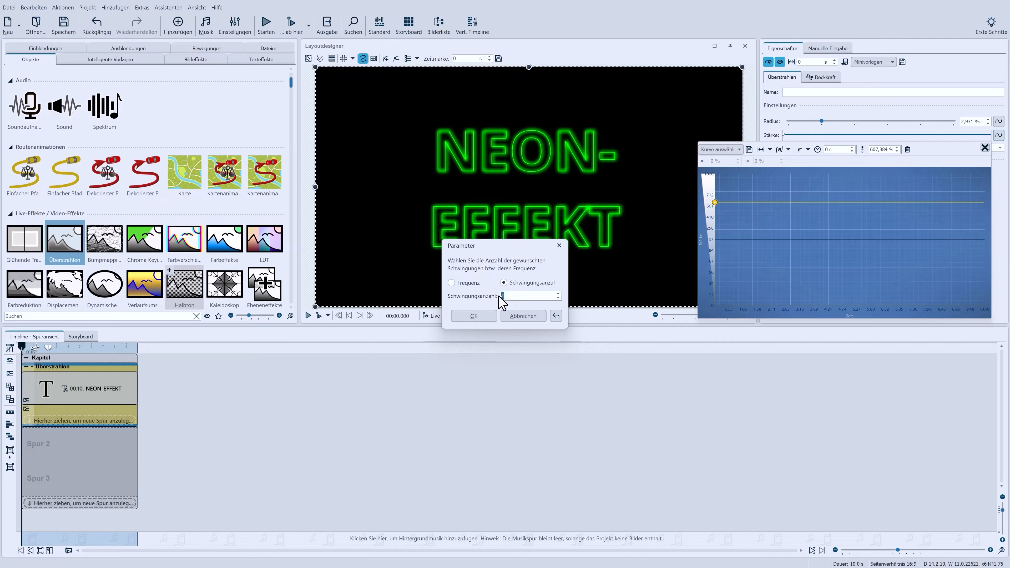
{"action": "left_click", "coordinate": [494, 316]}
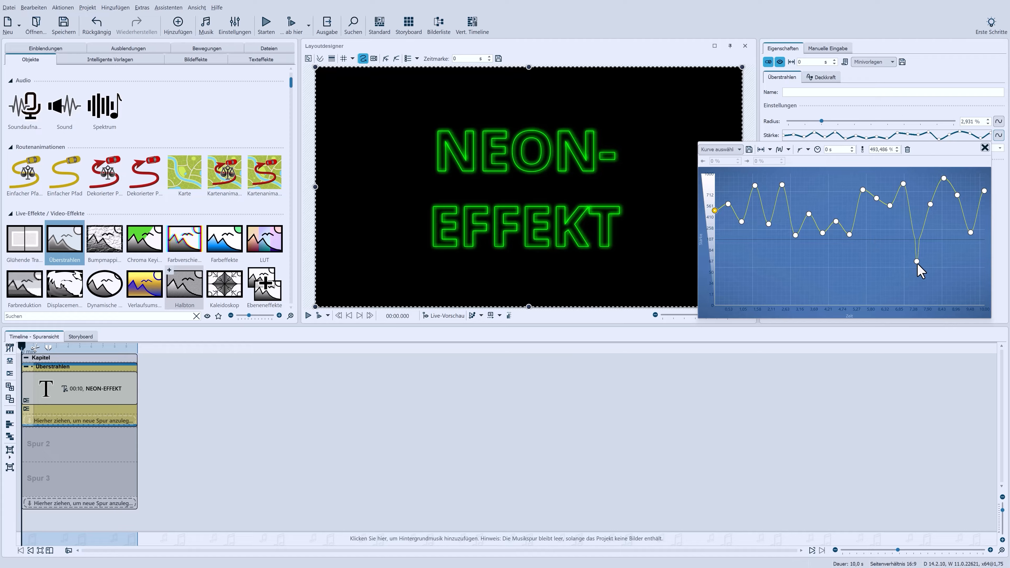
Even out the outliers of the strength curve by raising low points and lowering the highest peak, and preview the flickering.
{"action": "left_click_drag", "start_coordinate": [917, 262], "coordinate": [920, 226]}
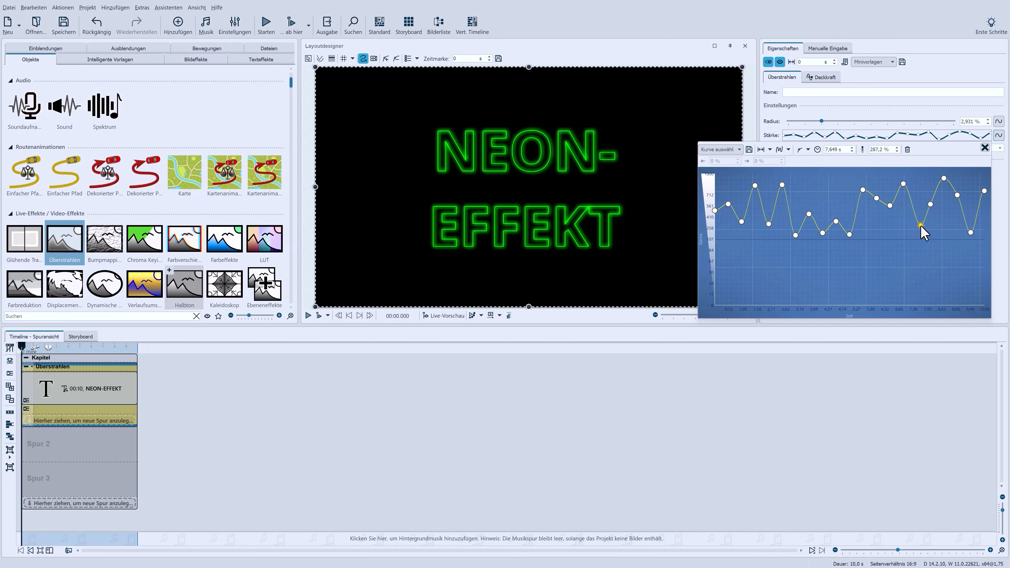
{"action": "left_click_drag", "start_coordinate": [971, 232], "coordinate": [971, 223]}
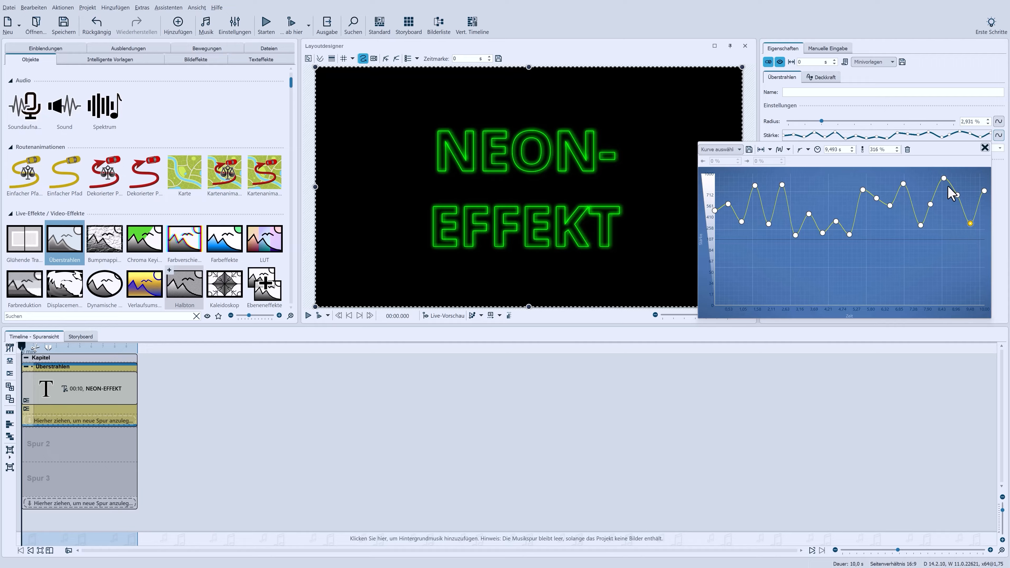
{"action": "left_click_drag", "start_coordinate": [945, 177], "coordinate": [947, 185]}
{"action": "left_click_drag", "start_coordinate": [810, 213], "coordinate": [809, 201]}
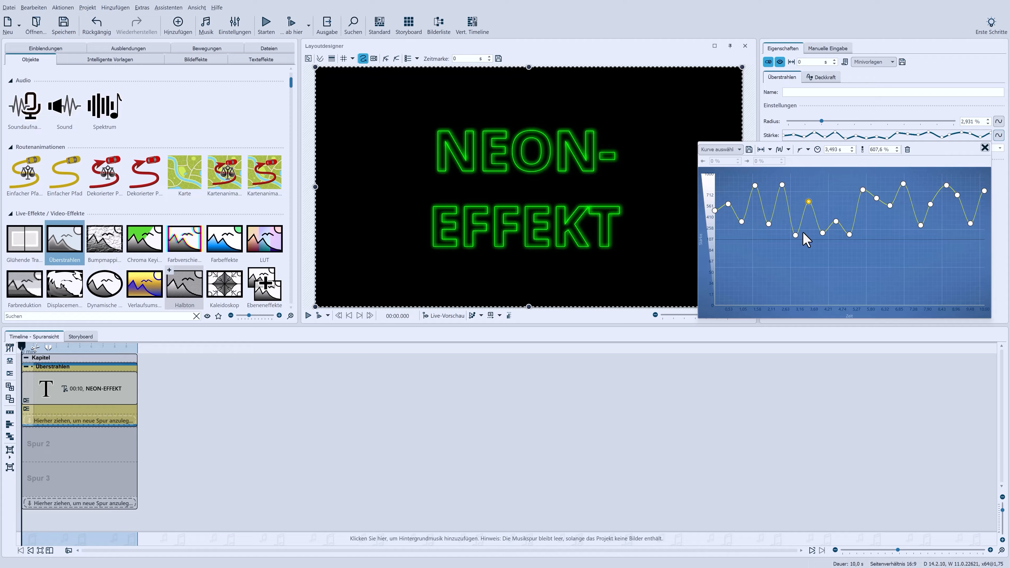
{"action": "left_click_drag", "start_coordinate": [796, 236], "coordinate": [842, 218]}
{"action": "left_click", "coordinate": [835, 222]}
{"action": "left_click", "coordinate": [907, 149]}
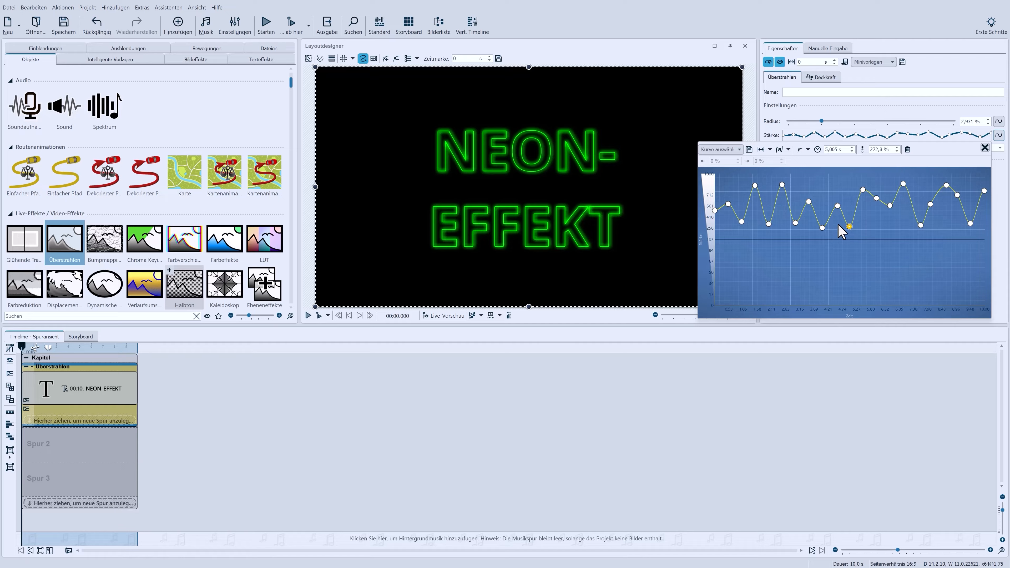
{"action": "left_click", "coordinate": [308, 315]}
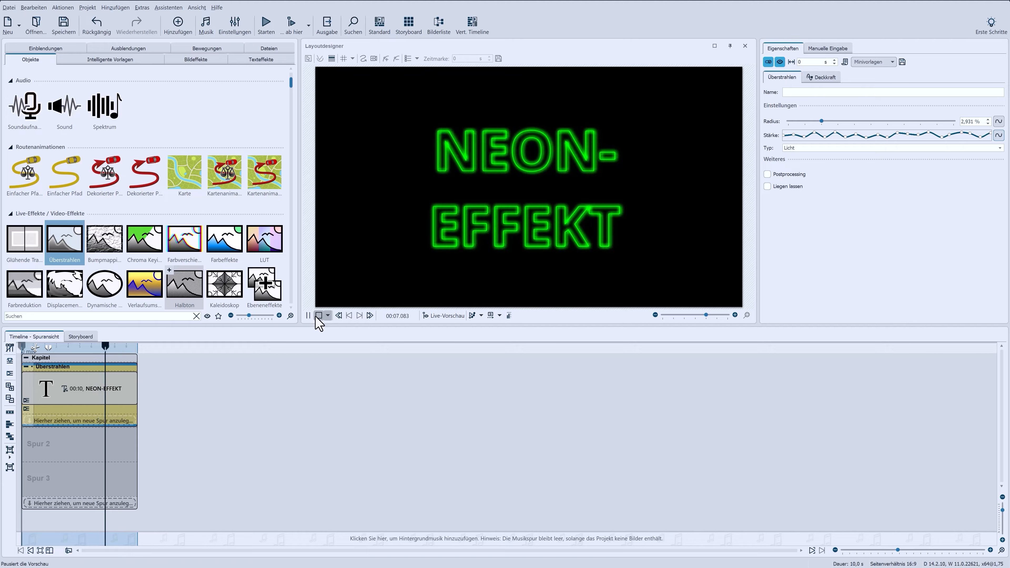
{"action": "left_click", "coordinate": [319, 315]}
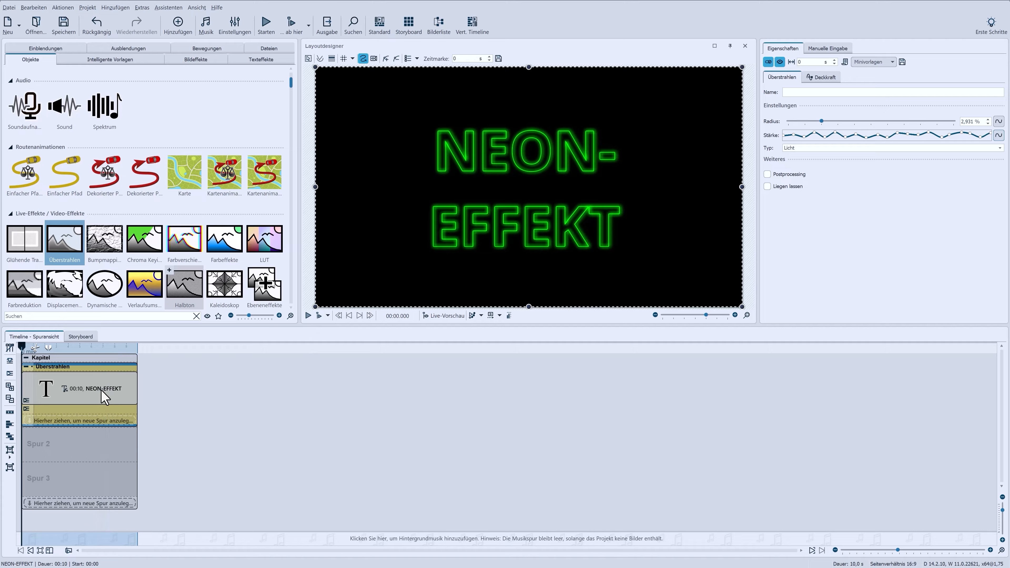
Set the fill opacity of the NEON-EFFEKT text to 5 % and preview the animation.
{"action": "left_click", "coordinate": [144, 390]}
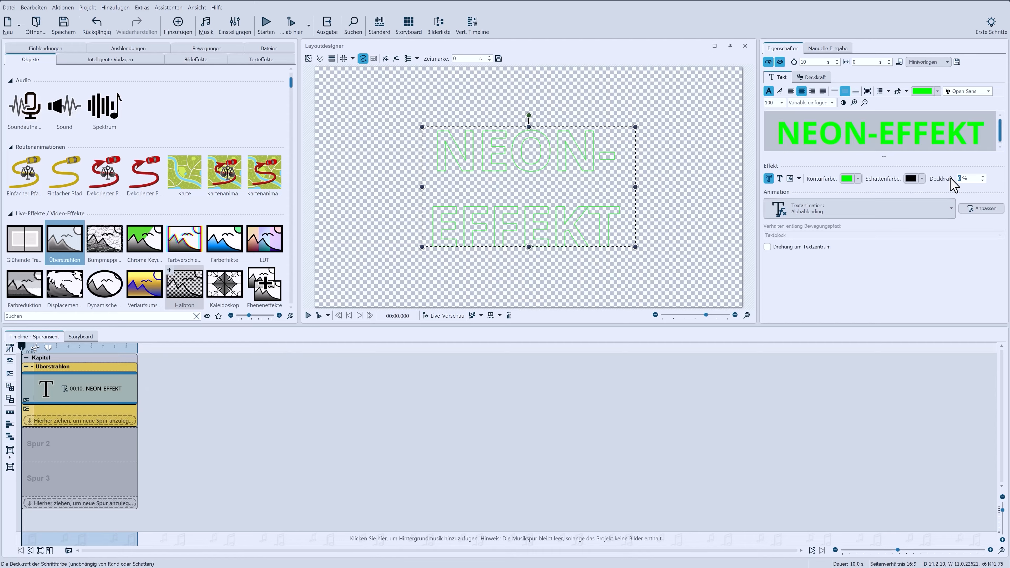
{"action": "left_click", "coordinate": [308, 317]}
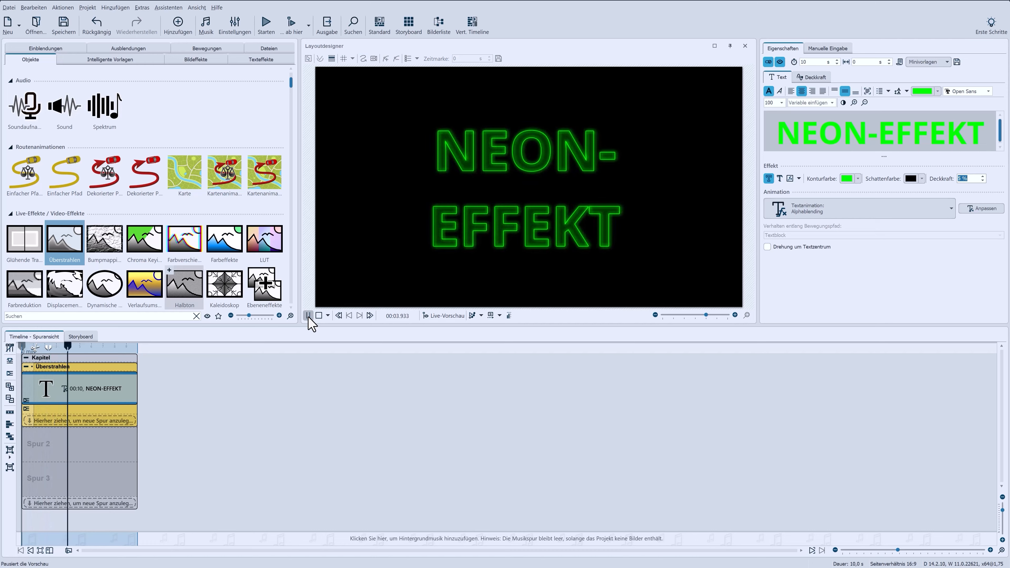
{"action": "left_click", "coordinate": [319, 317]}
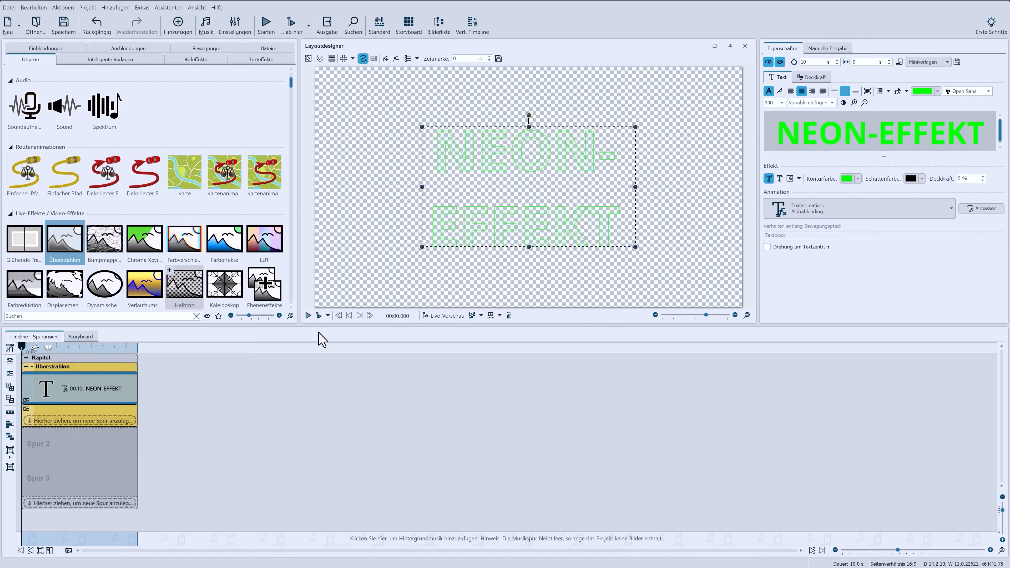
Flatten the end of the Überstrahlen strength curve by deleting the points before the last one and lowering the final point to about 287 %.
{"action": "left_click", "coordinate": [133, 368]}
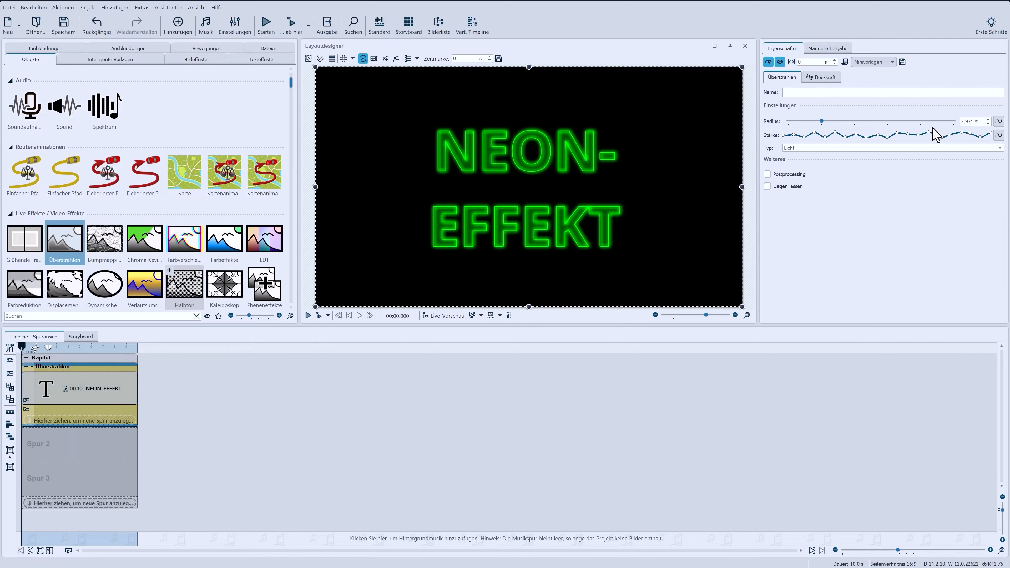
{"action": "left_click", "coordinate": [914, 138]}
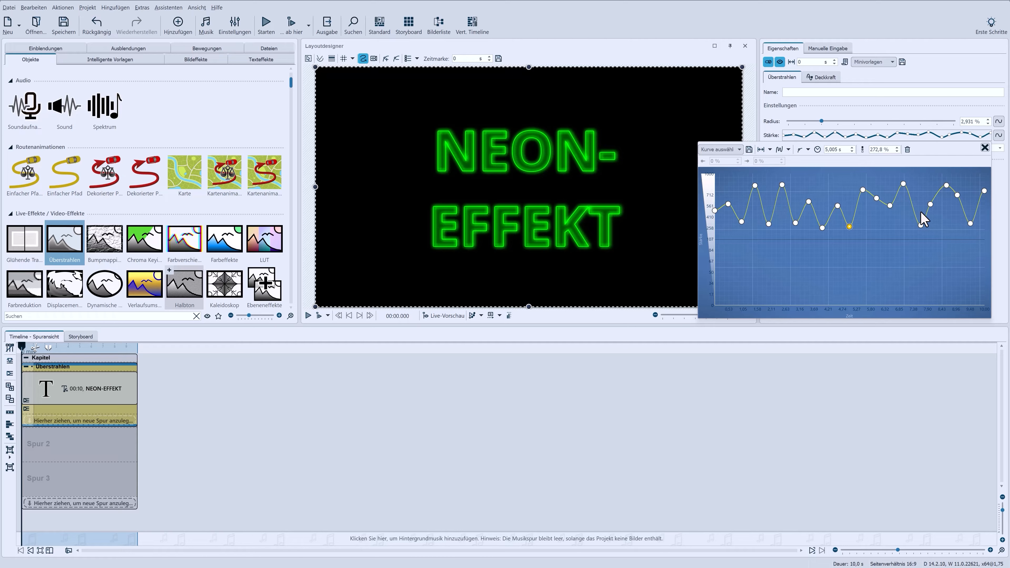
{"action": "left_click", "coordinate": [930, 204]}
{"action": "left_click", "coordinate": [907, 151]}
{"action": "left_click", "coordinate": [946, 187]}
{"action": "left_click", "coordinate": [911, 152]}
{"action": "left_click", "coordinate": [911, 153]}
{"action": "left_click", "coordinate": [910, 152]}
{"action": "left_click_drag", "start_coordinate": [984, 191], "coordinate": [986, 227]}
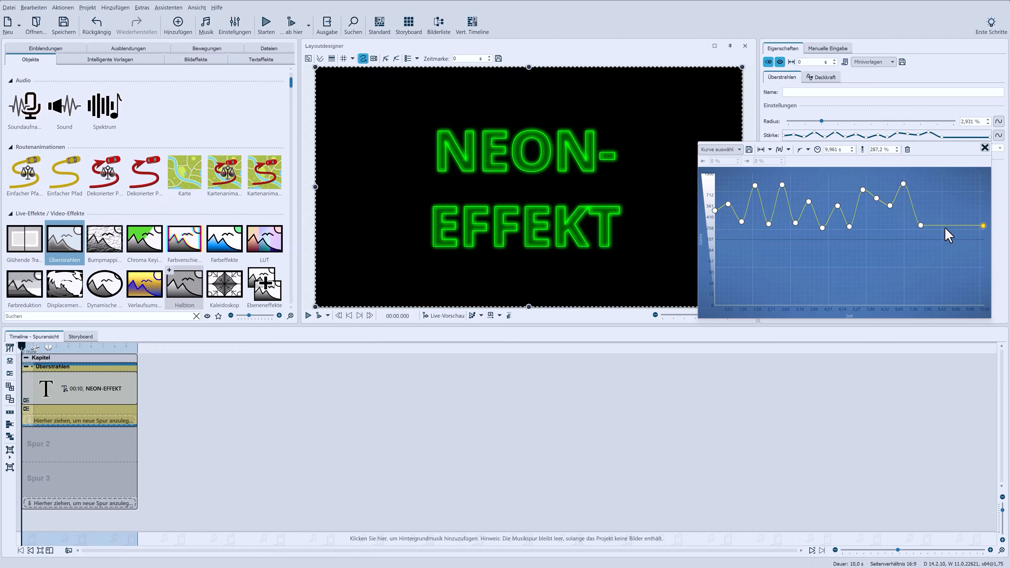
Apply an Überstrahlen effect to the plain NEON-EFFEKT text with a radius of about 2,53 % and a strength of about 100 %.
{"action": "left_click", "coordinate": [133, 372]}
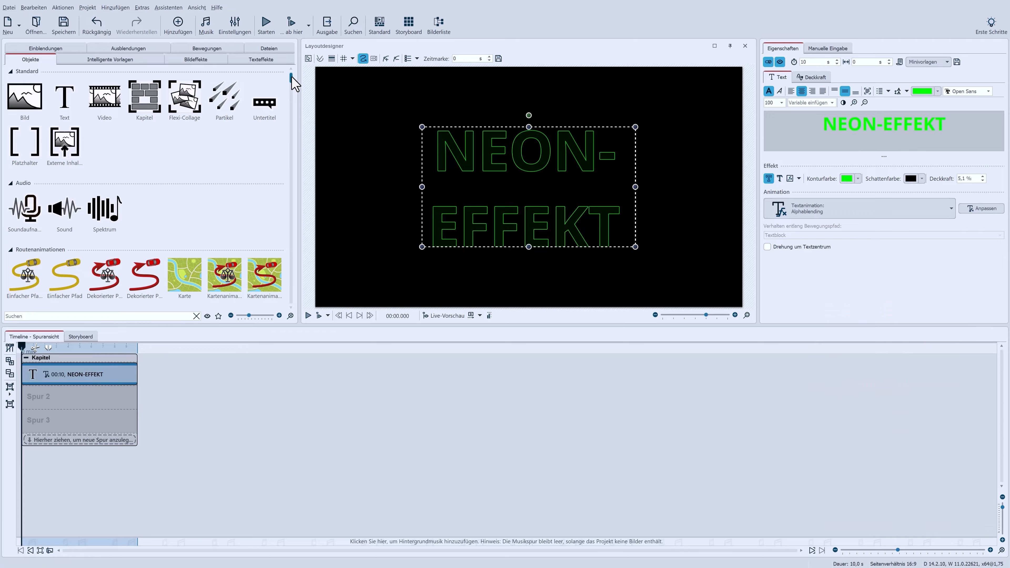
{"action": "scroll", "coordinate": [289, 78], "scroll_direction": "down", "scroll_amount": 4}
{"action": "left_click_drag", "start_coordinate": [64, 201], "coordinate": [56, 377]}
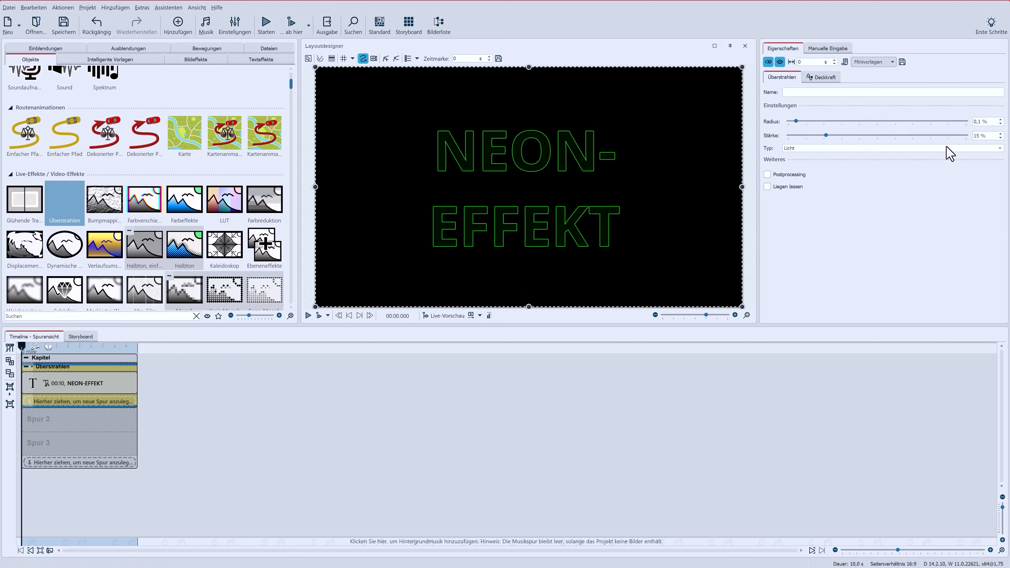
{"action": "left_click_drag", "start_coordinate": [796, 121], "coordinate": [887, 135]}
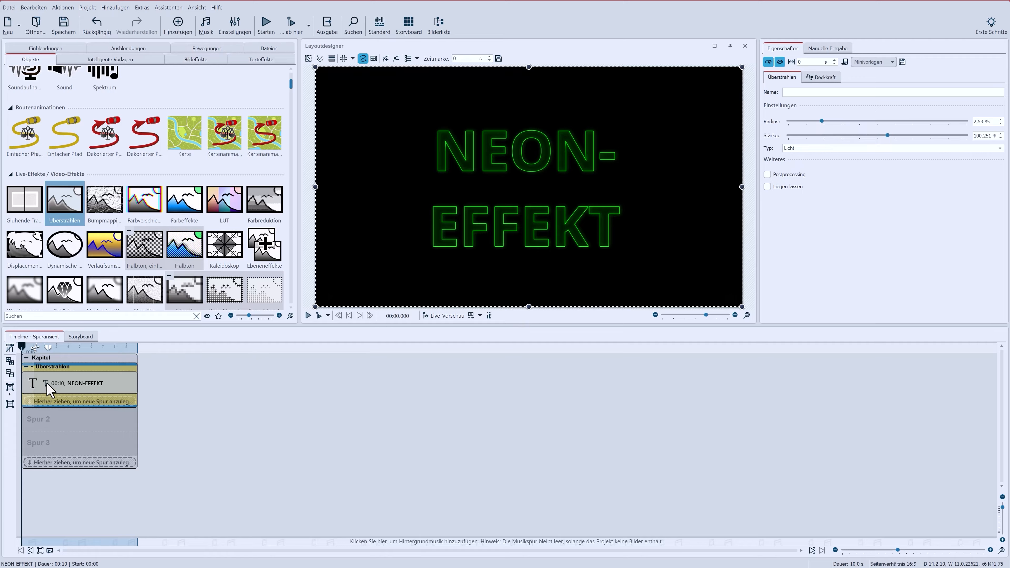
Duplicate the Überstrahlen group onto the second track, starting at 0 s, and raise the copy's strength to about 572 %.
{"action": "key", "text": "ctrl+d"}
{"action": "left_click_drag", "start_coordinate": [153, 370], "coordinate": [56, 422]}
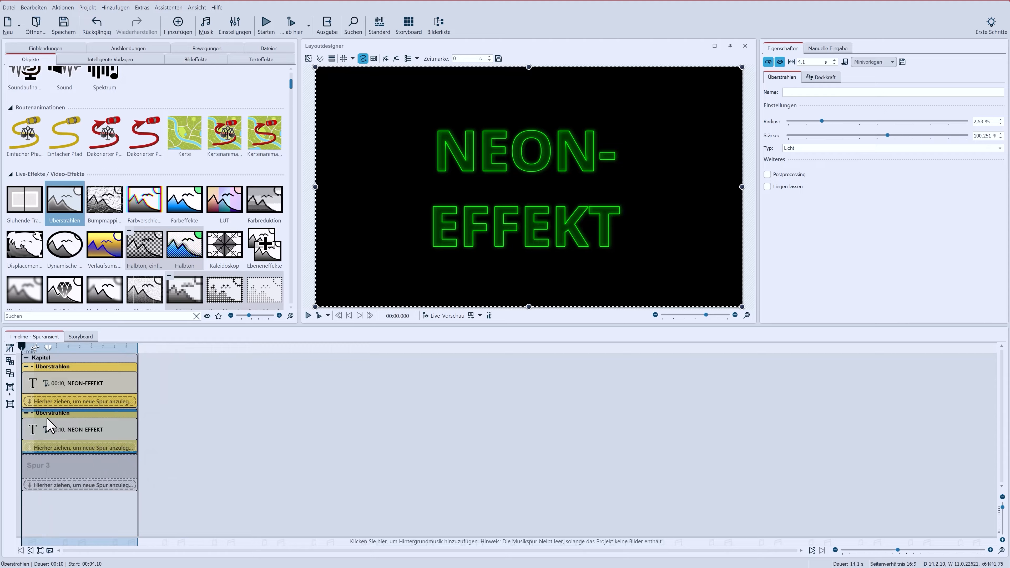
{"action": "left_click_drag", "start_coordinate": [888, 136], "coordinate": [954, 135]}
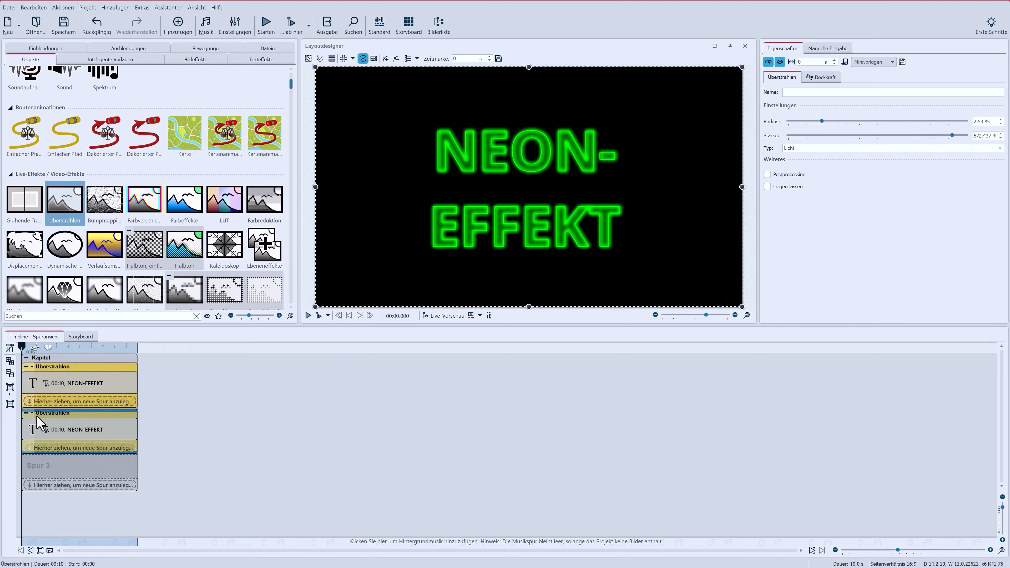
Add the Transparenzfluktuation object effect to the Überstrahlen group on the second track and preview the flickering.
{"action": "scroll", "coordinate": [185, 235], "scroll_direction": "down", "scroll_amount": 1}
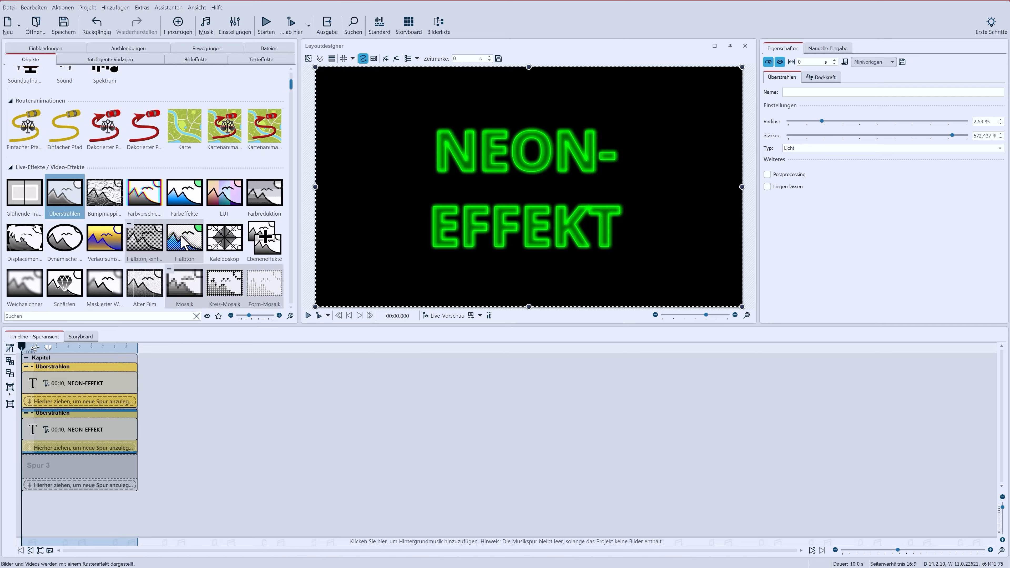
{"action": "scroll", "coordinate": [187, 226], "scroll_direction": "down", "scroll_amount": 5}
{"action": "left_click", "coordinate": [191, 217]}
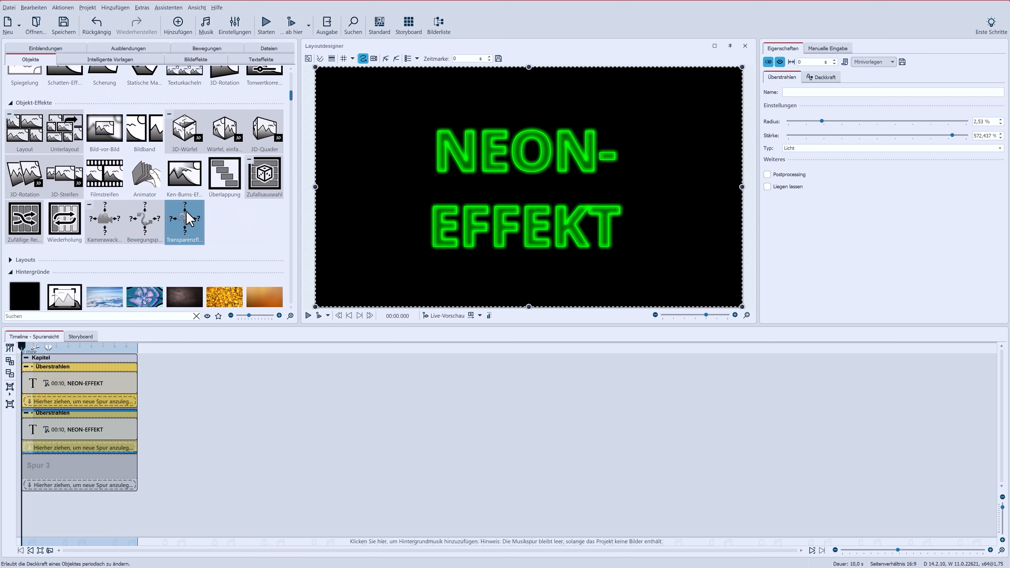
{"action": "left_click", "coordinate": [24, 413]}
{"action": "left_click_drag", "start_coordinate": [180, 218], "coordinate": [77, 423]}
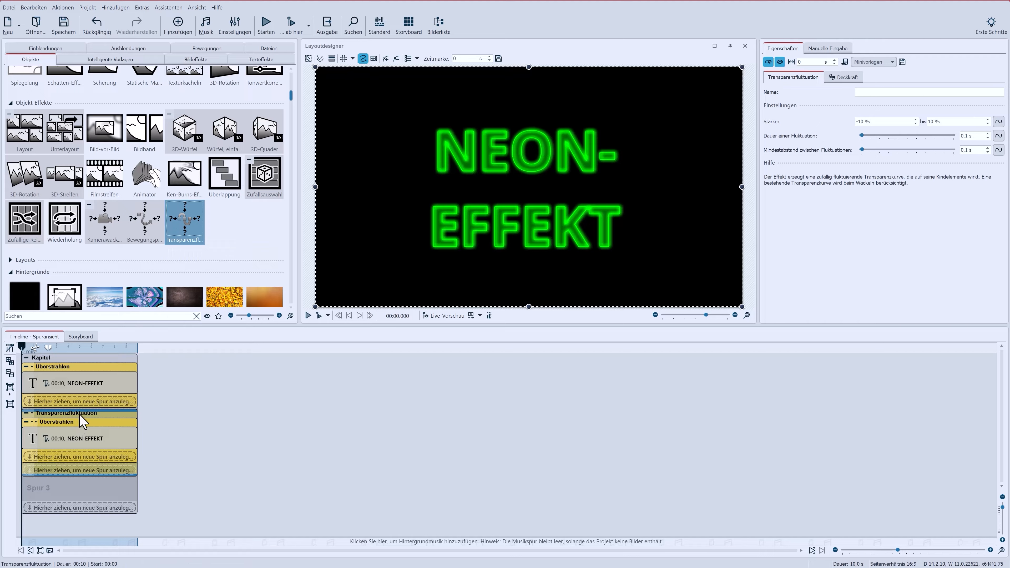
{"action": "left_click", "coordinate": [308, 315]}
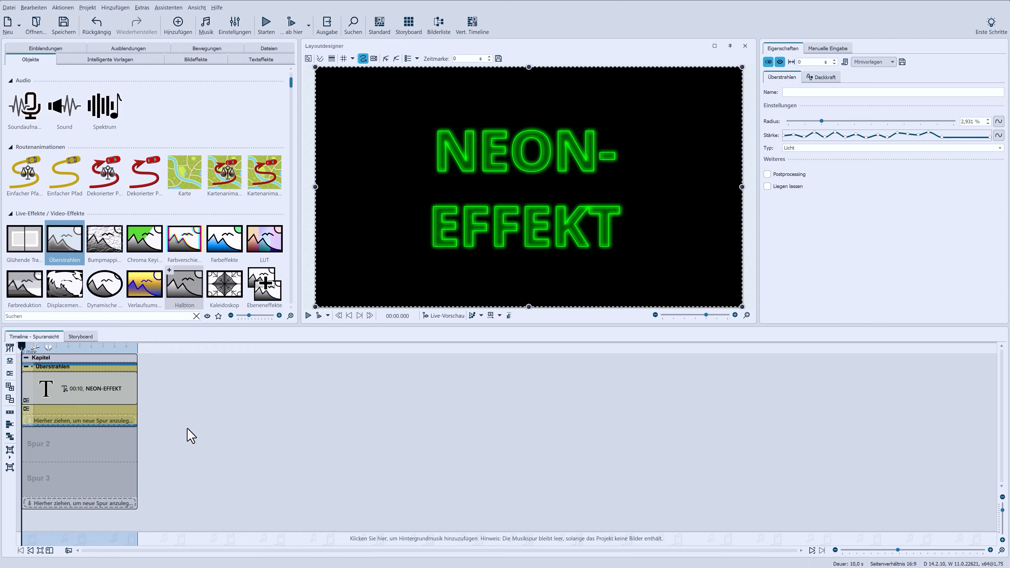
Search the objects for "Rech", add the dynamic Rechteck shape to Spur 2 and set its duration to 10 s.
{"action": "left_click", "coordinate": [25, 317]}
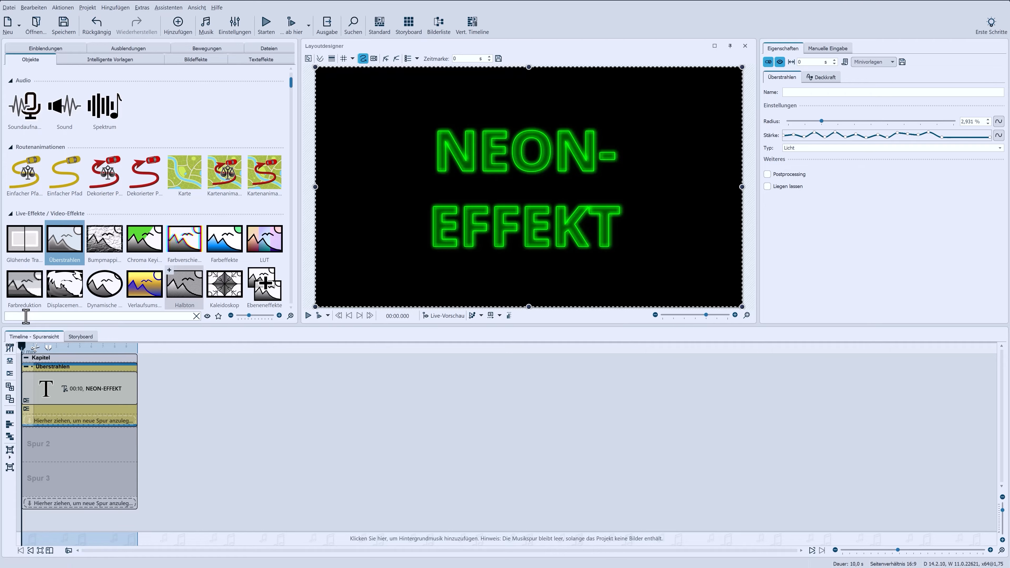
{"action": "type", "text": "Rech"}
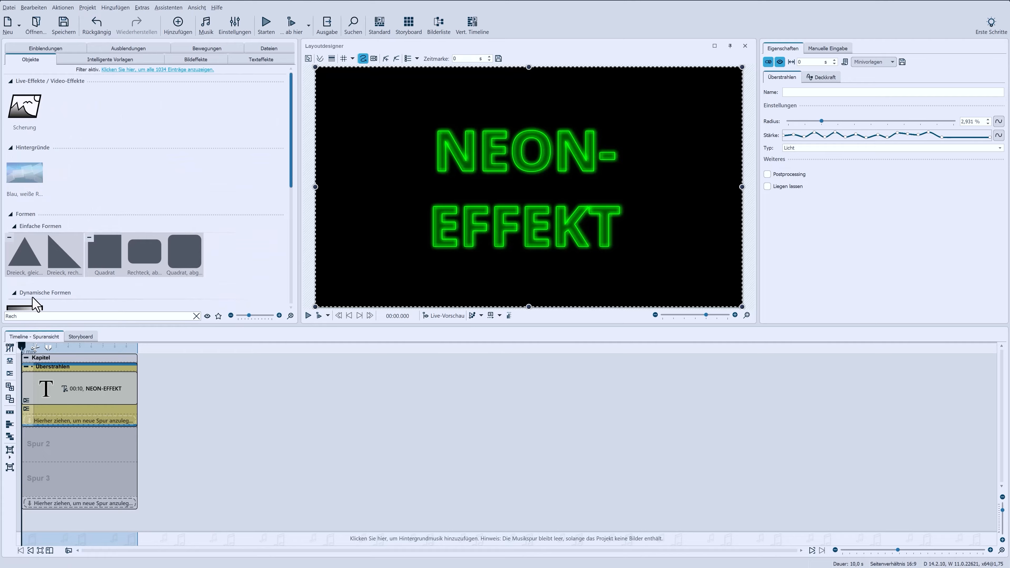
{"action": "scroll", "coordinate": [42, 284], "scroll_direction": "down", "scroll_amount": 1}
{"action": "left_click_drag", "start_coordinate": [23, 283], "coordinate": [73, 448]}
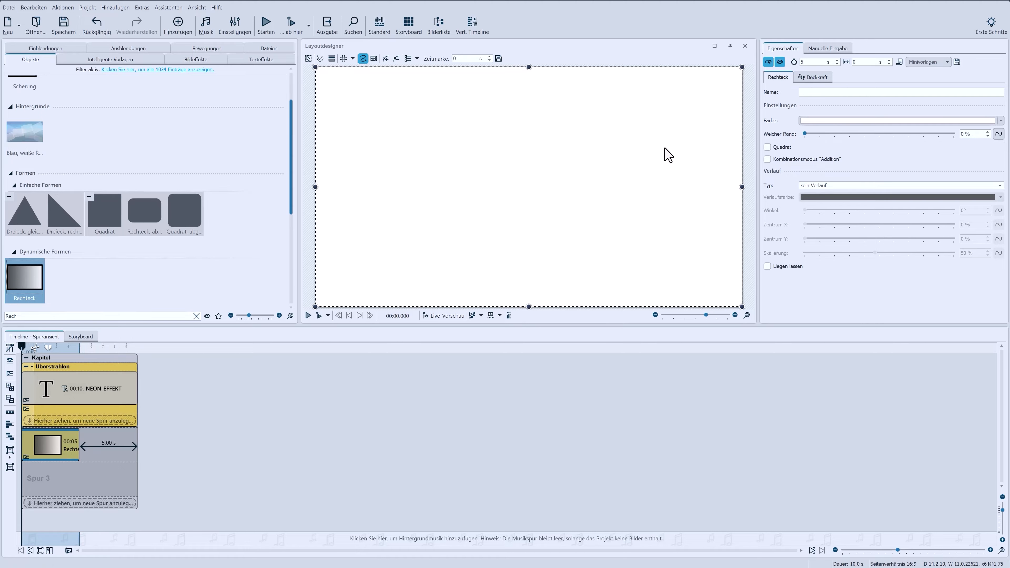
{"action": "left_click_drag", "start_coordinate": [807, 63], "coordinate": [782, 65]}
{"action": "type", "text": "10"}
{"action": "key", "text": "Return"}
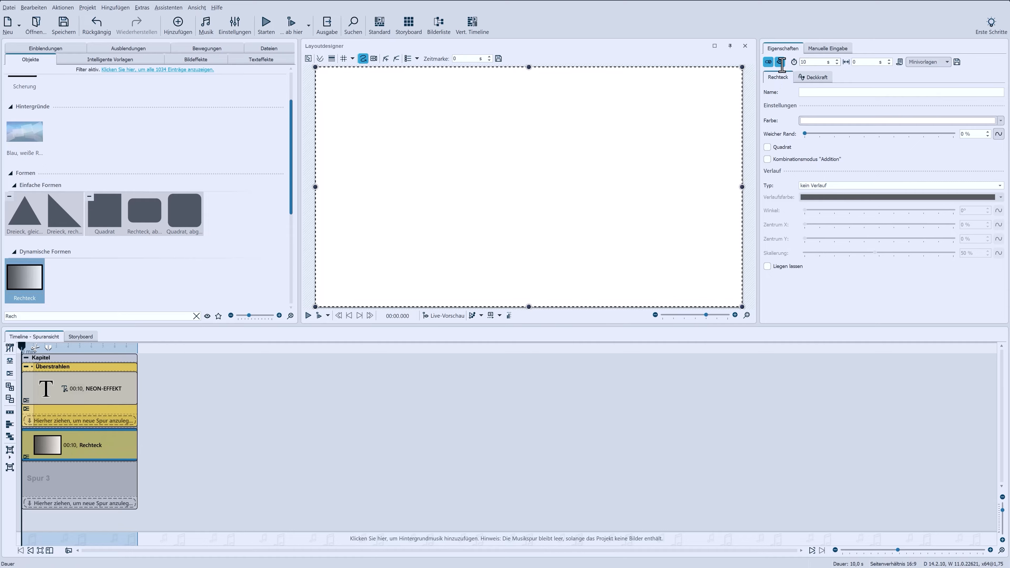
Colour the rectangle with the neon green from the custom palette.
{"action": "left_click", "coordinate": [837, 121]}
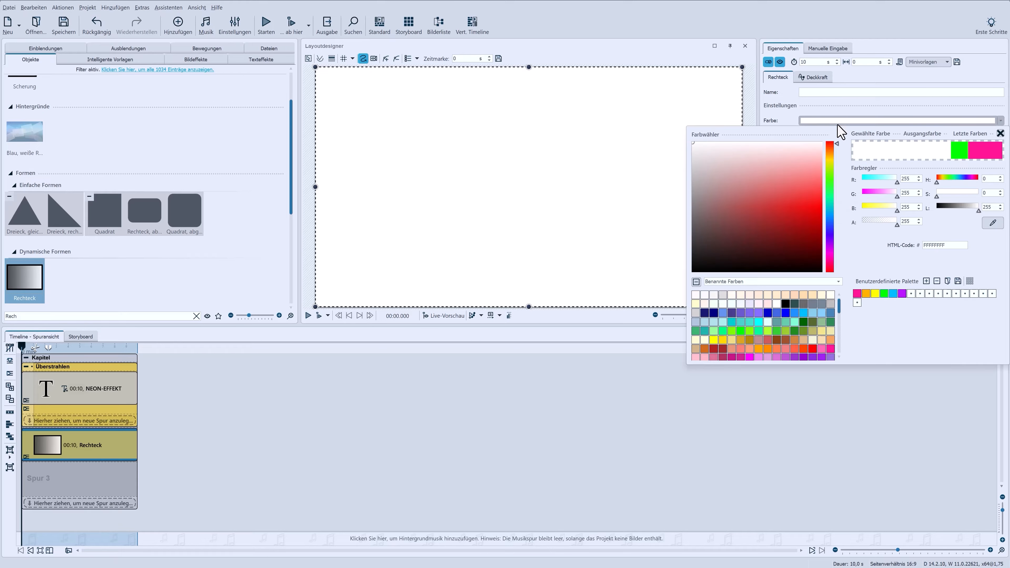
{"action": "left_click", "coordinate": [884, 294]}
{"action": "left_click", "coordinate": [865, 104]}
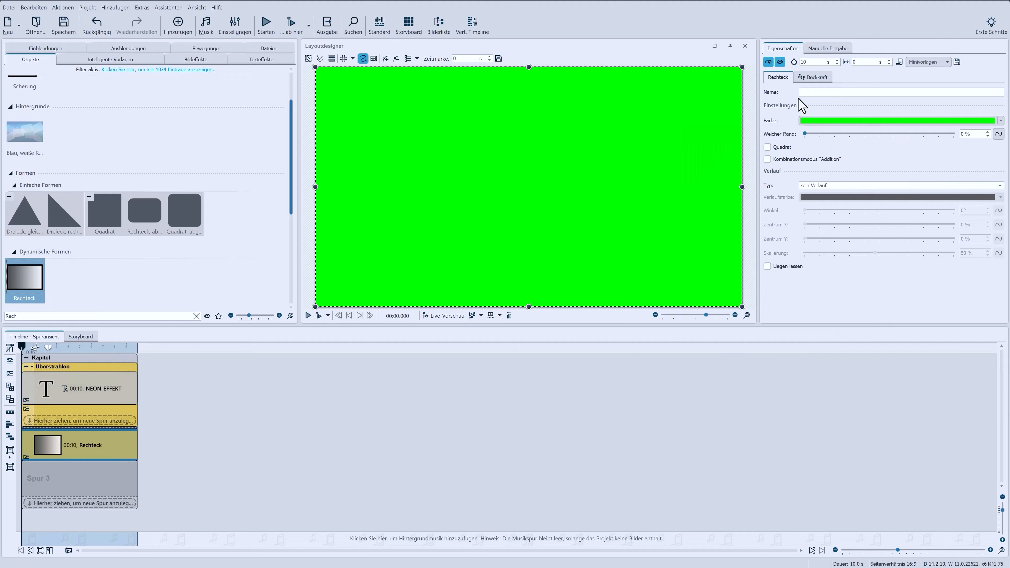
Shape the green rectangle into a thin line below the text with width 60 %, height 0,6 % and Y position 80 %.
{"action": "left_click_drag", "start_coordinate": [528, 67], "coordinate": [521, 263]}
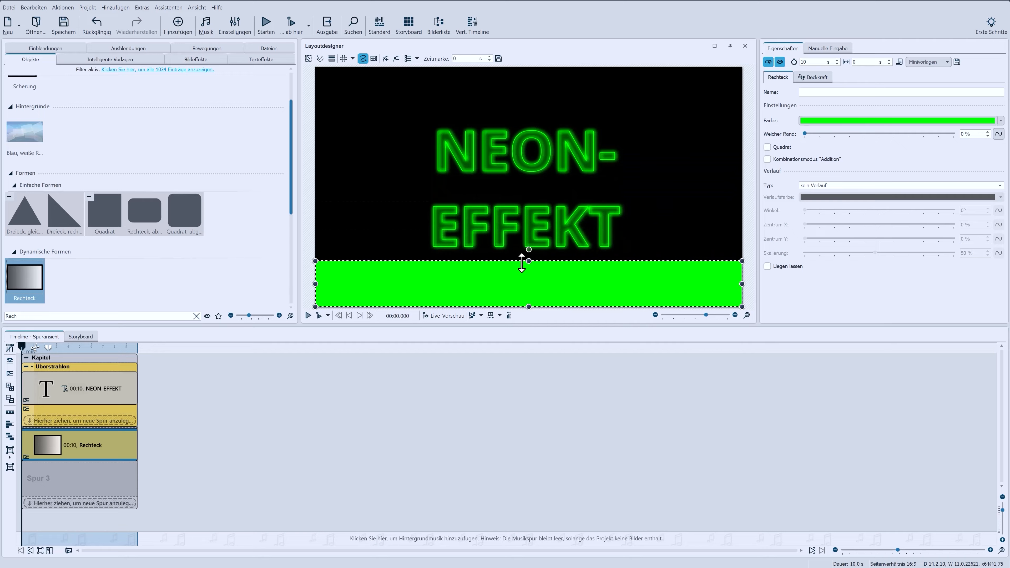
{"action": "left_click", "coordinate": [828, 48]}
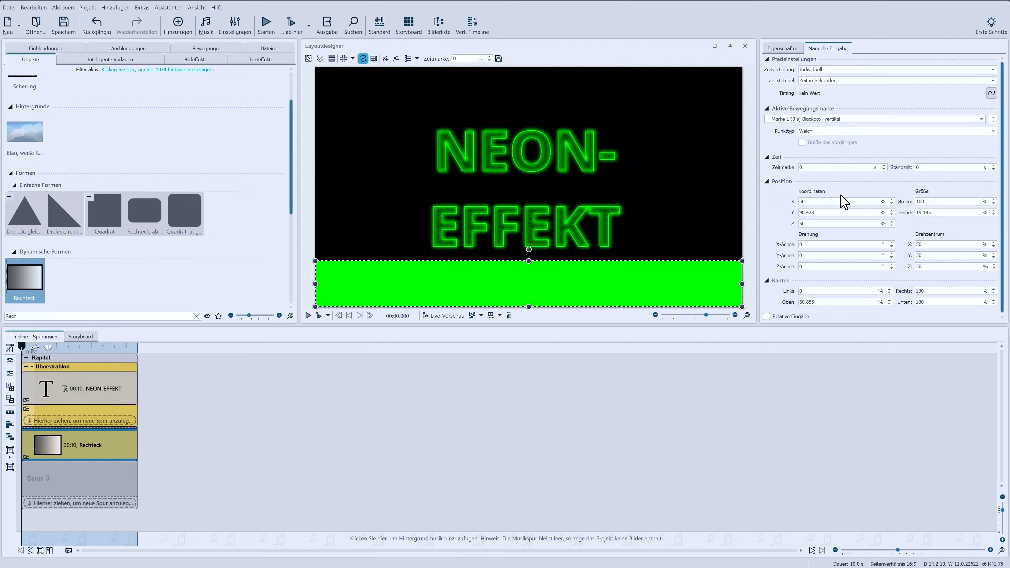
{"action": "double_click", "coordinate": [924, 201]}
{"action": "key", "text": "Return"}
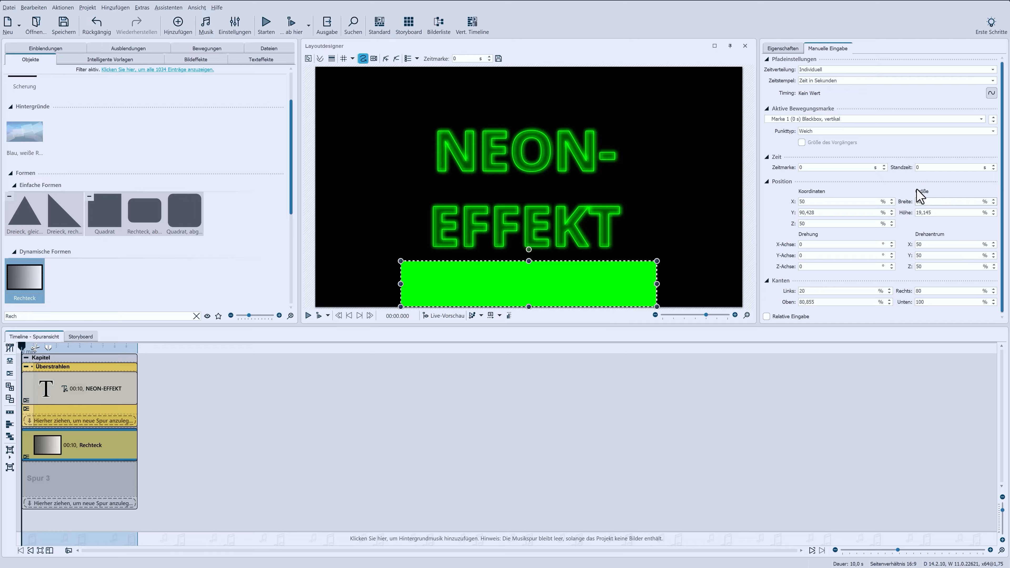
{"action": "double_click", "coordinate": [931, 213]}
{"action": "type", "text": "0,"}
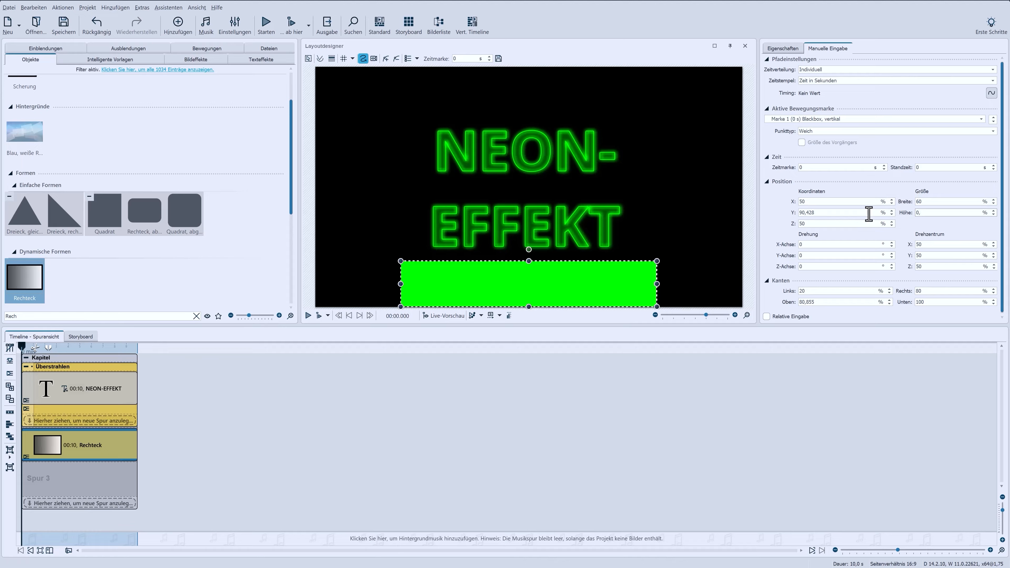
{"action": "type", "text": "6"}
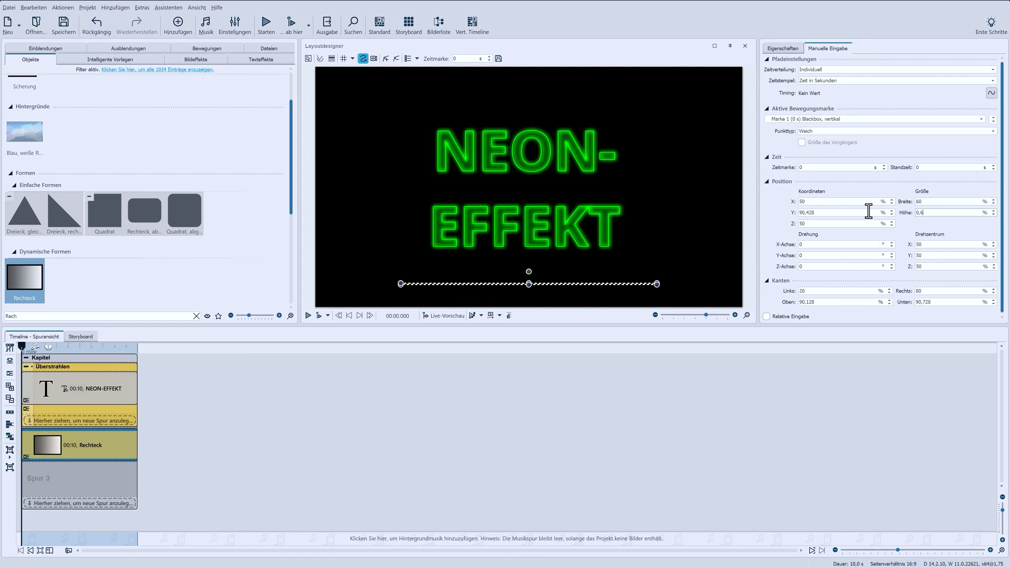
{"action": "double_click", "coordinate": [823, 212]}
{"action": "key", "text": "Return"}
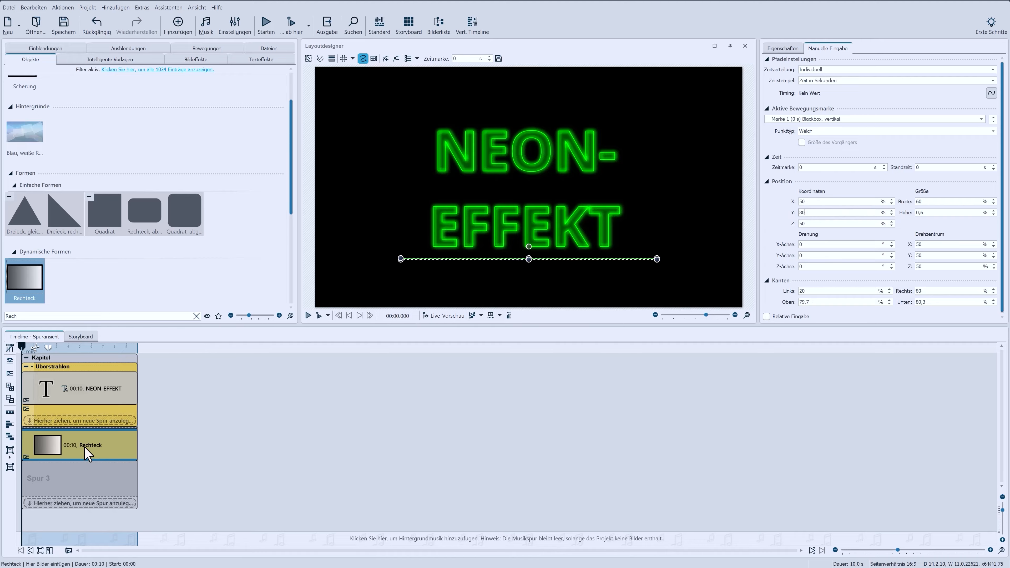
Duplicate the line onto Spur 3, starting at 0 s, and place the copy above the text at Y position 20 %.
{"action": "left_click_drag", "start_coordinate": [81, 454], "coordinate": [85, 477]}
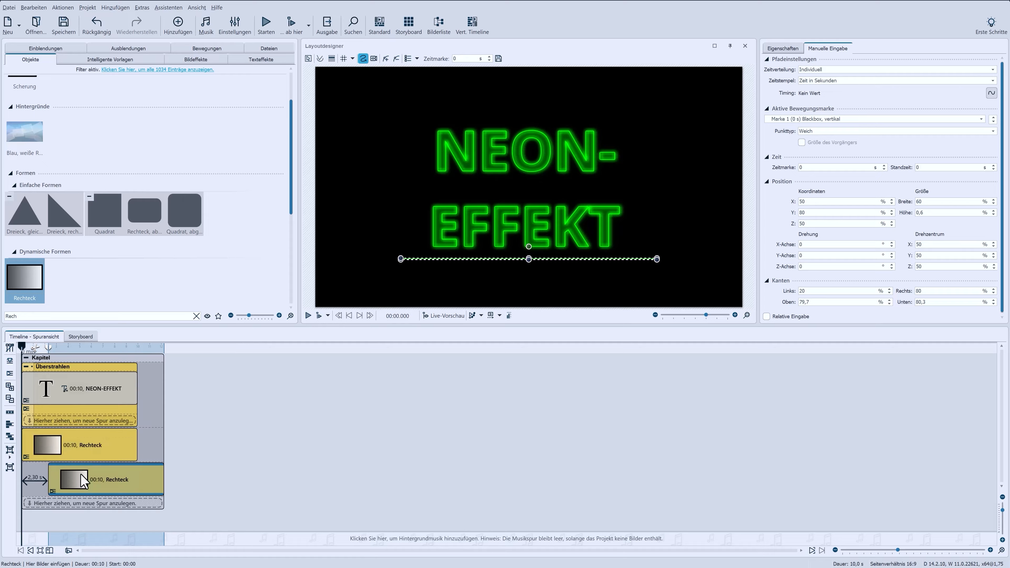
{"action": "left_click_drag", "start_coordinate": [802, 213], "coordinate": [797, 225]}
{"action": "type", "text": "2"}
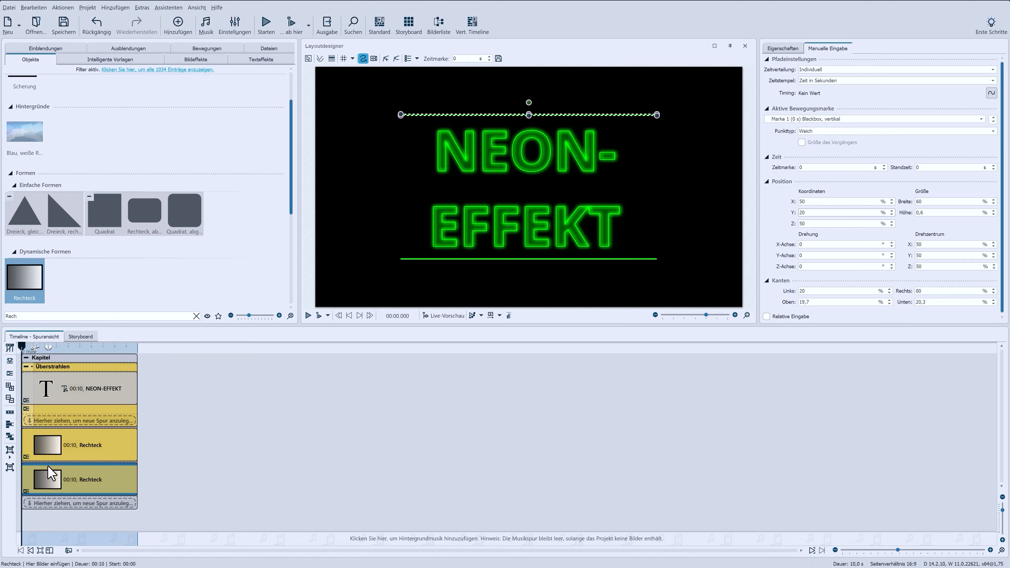
Move both rectangles into the Überstrahlen group beneath the text, aligned to 0 s, and preview the glowing lines.
{"action": "left_click_drag", "start_coordinate": [56, 480], "coordinate": [62, 430]}
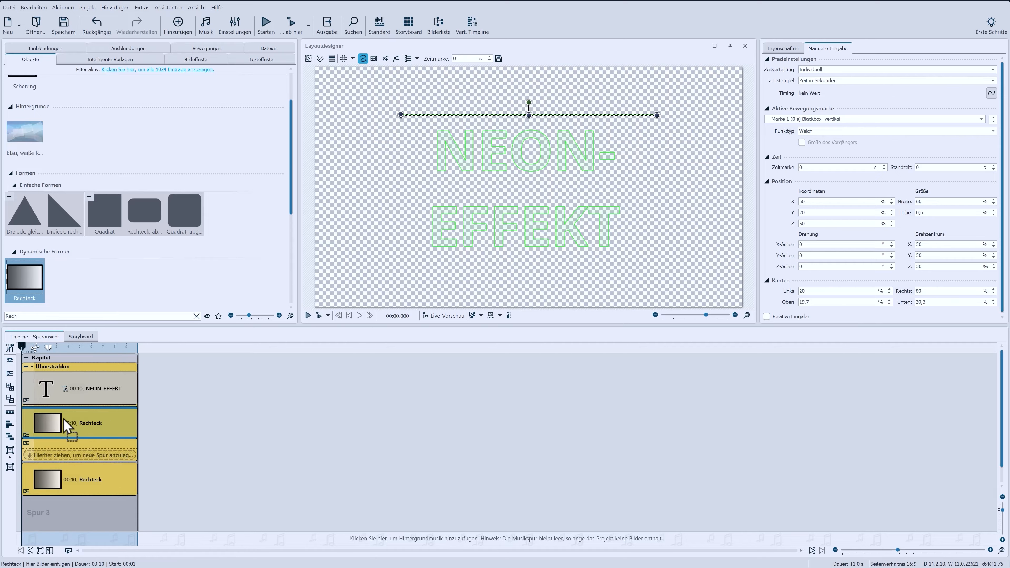
{"action": "left_click_drag", "start_coordinate": [50, 479], "coordinate": [60, 464]}
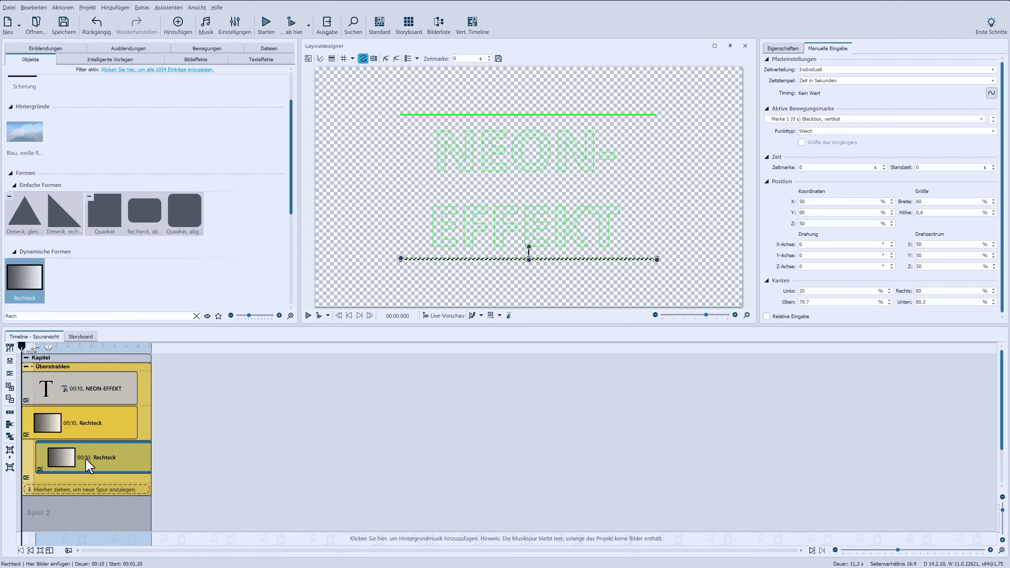
{"action": "left_click", "coordinate": [70, 368]}
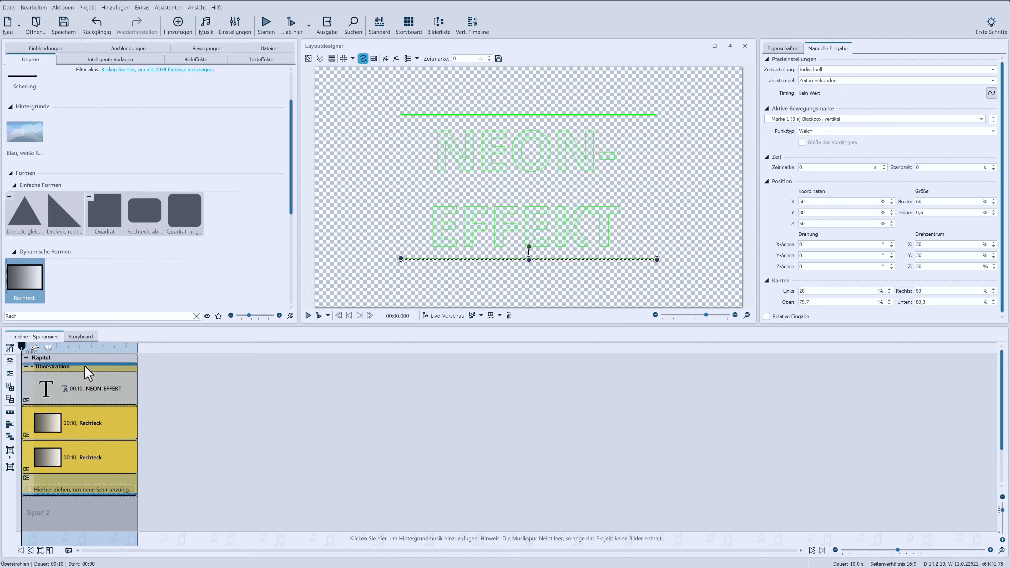
{"action": "left_click", "coordinate": [308, 316]}
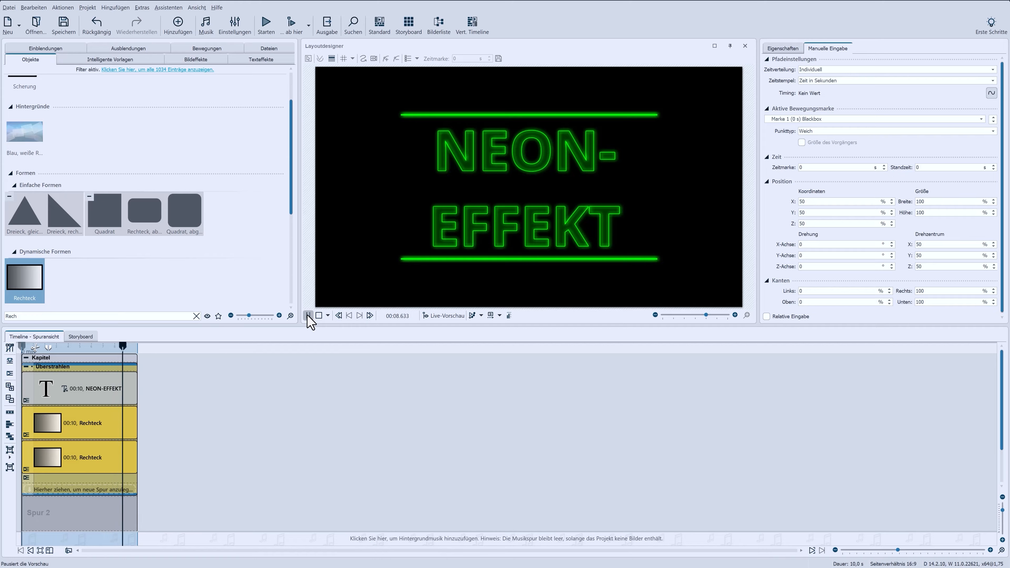
{"action": "left_click", "coordinate": [317, 316]}
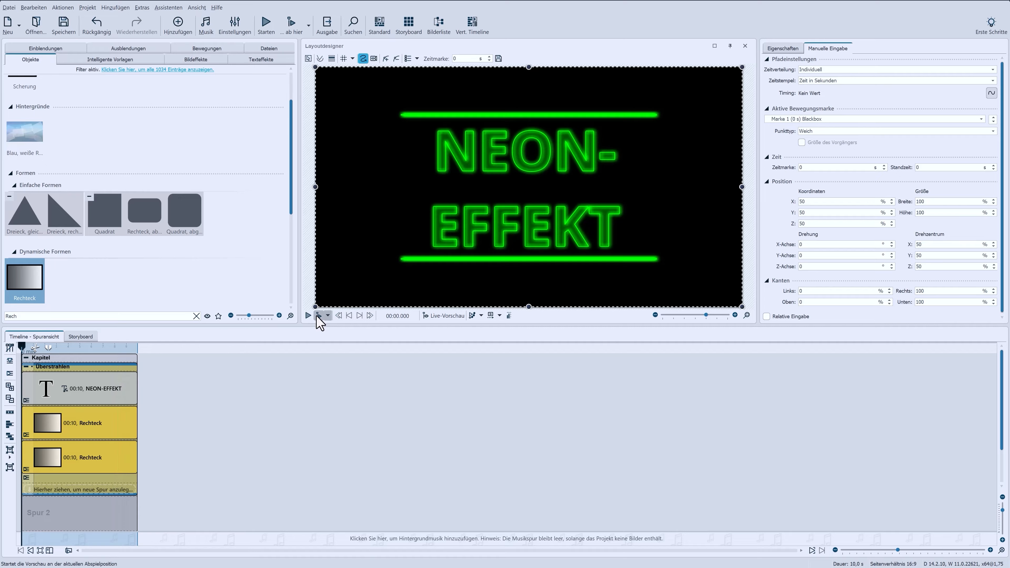
Collapse the Überstrahlen group, duplicate it onto the track below and increase the copy's radius to about 25 %.
{"action": "left_click", "coordinate": [26, 366]}
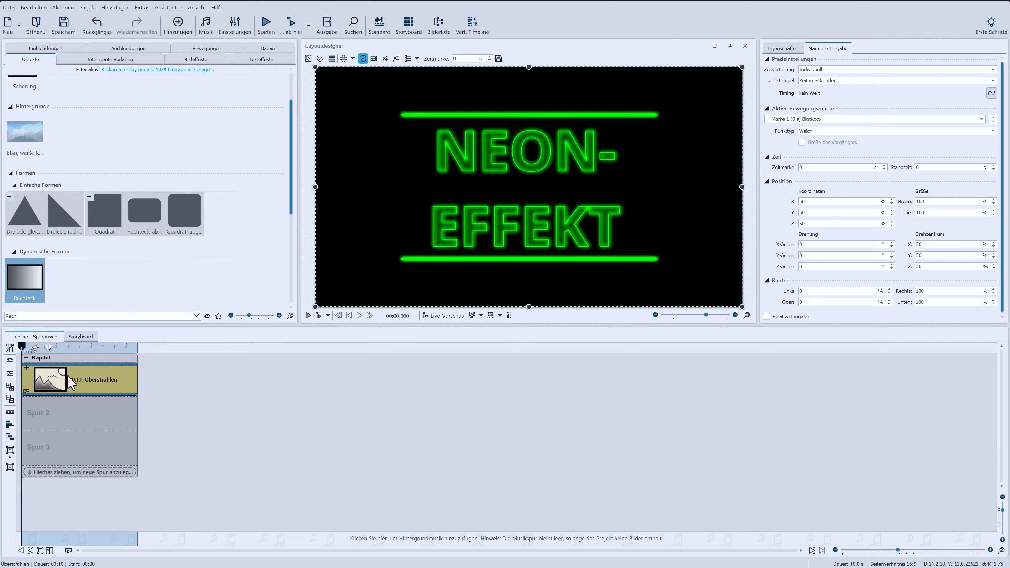
{"action": "left_click_drag", "start_coordinate": [81, 388], "coordinate": [65, 414]}
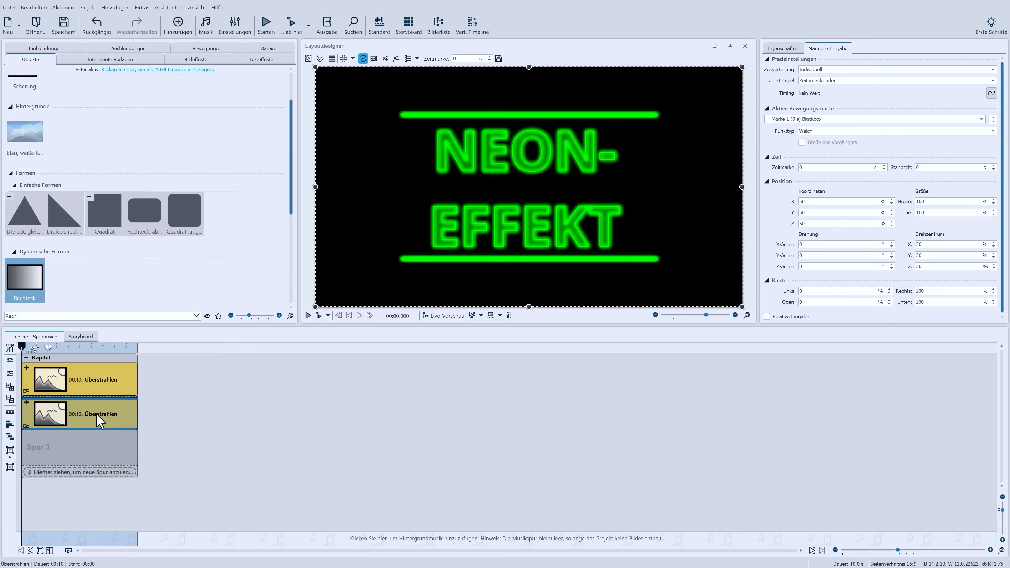
{"action": "left_click", "coordinate": [776, 55]}
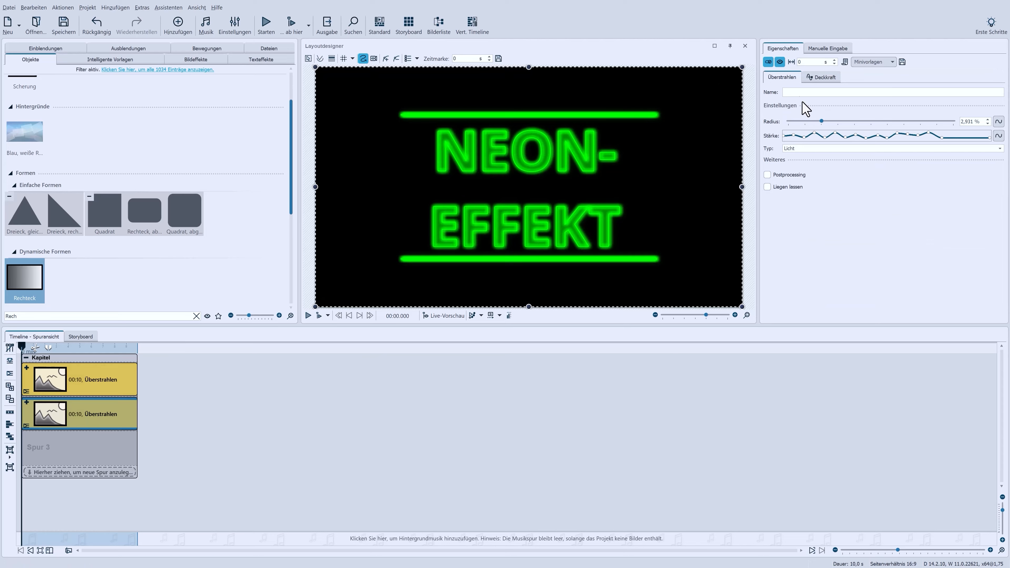
{"action": "left_click_drag", "start_coordinate": [822, 121], "coordinate": [879, 121]}
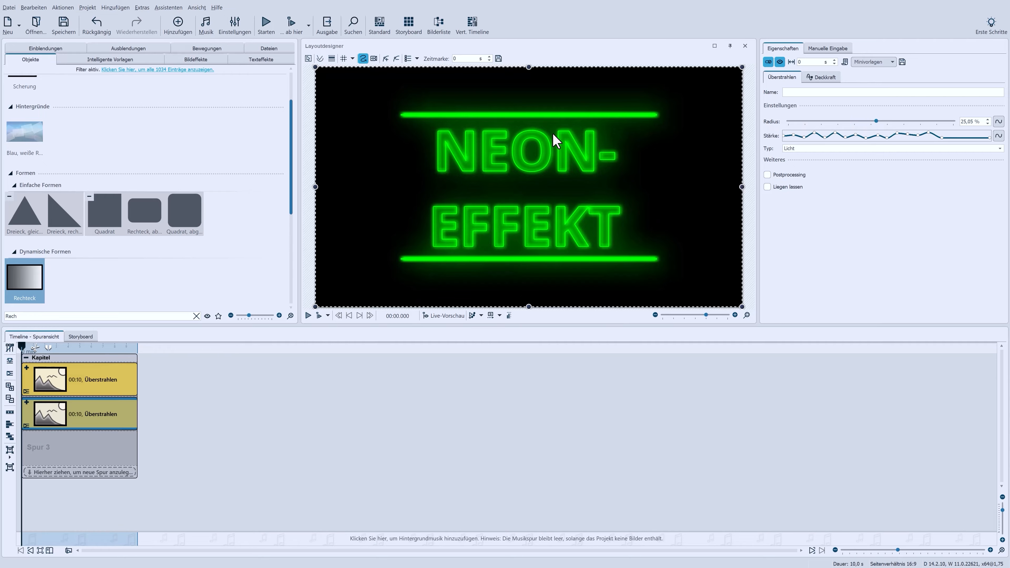
Expand the duplicated Überstrahlen group, delete its NEON-EFFEKT text so only the two rectangles remain, and play the show.
{"action": "left_click", "coordinate": [26, 402]}
{"action": "left_click", "coordinate": [46, 423]}
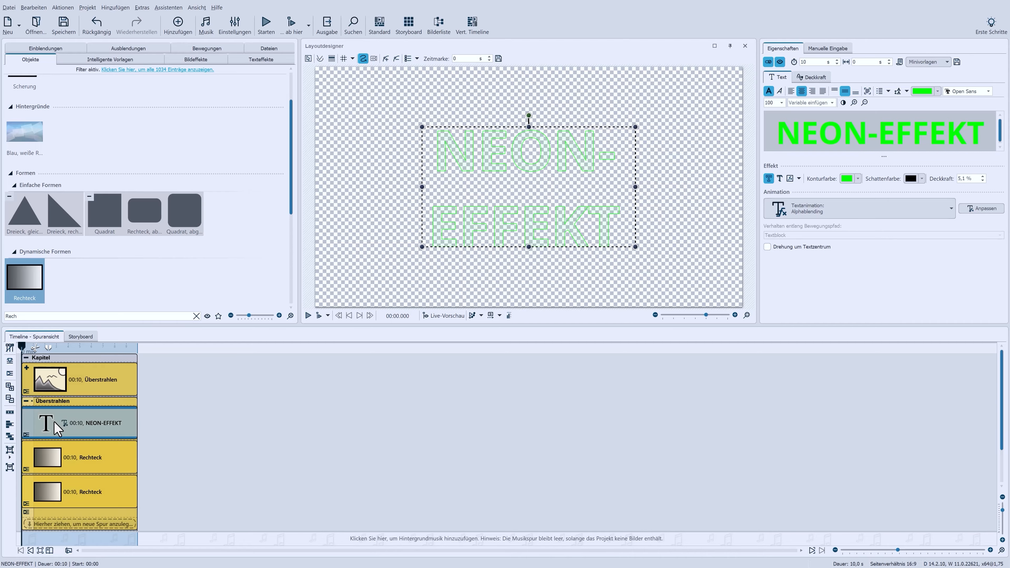
{"action": "key", "text": "Delete"}
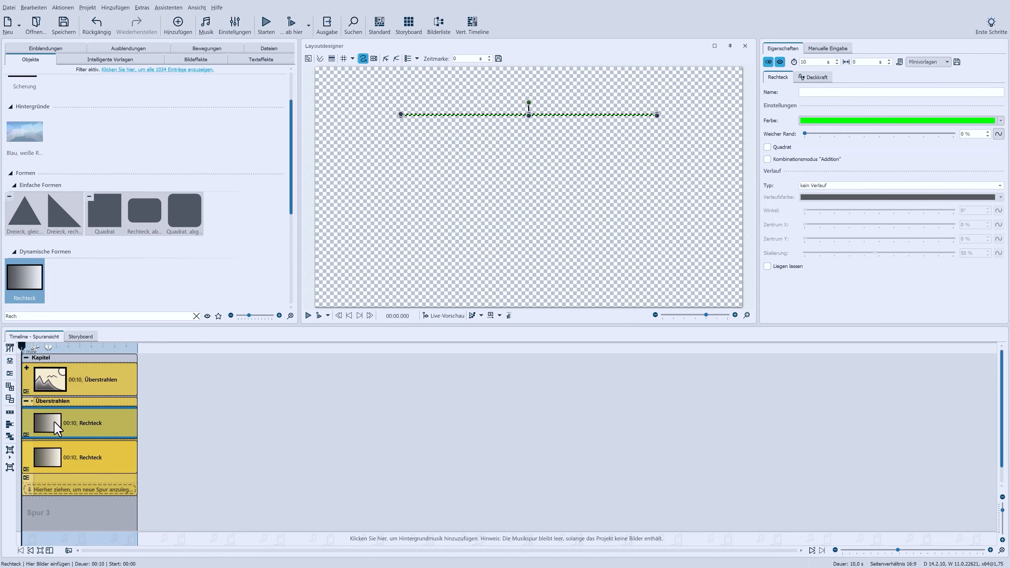
{"action": "left_click", "coordinate": [265, 24]}
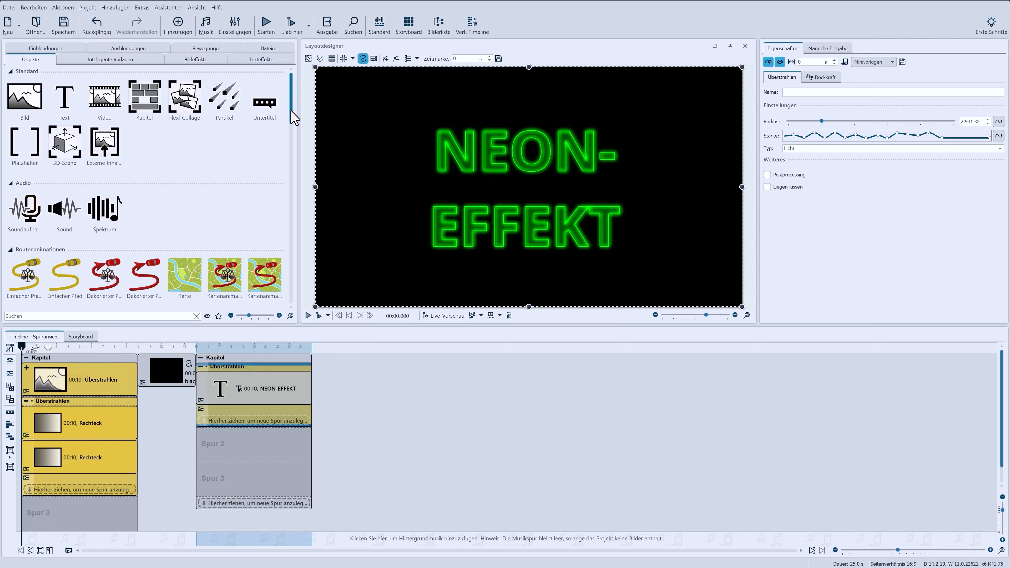
Add the cloud background "Über den Wo..." to Spur 2 of the second chapter, set its duration to 10 s and align it to the chapter start.
{"action": "left_click_drag", "start_coordinate": [293, 118], "coordinate": [281, 218]}
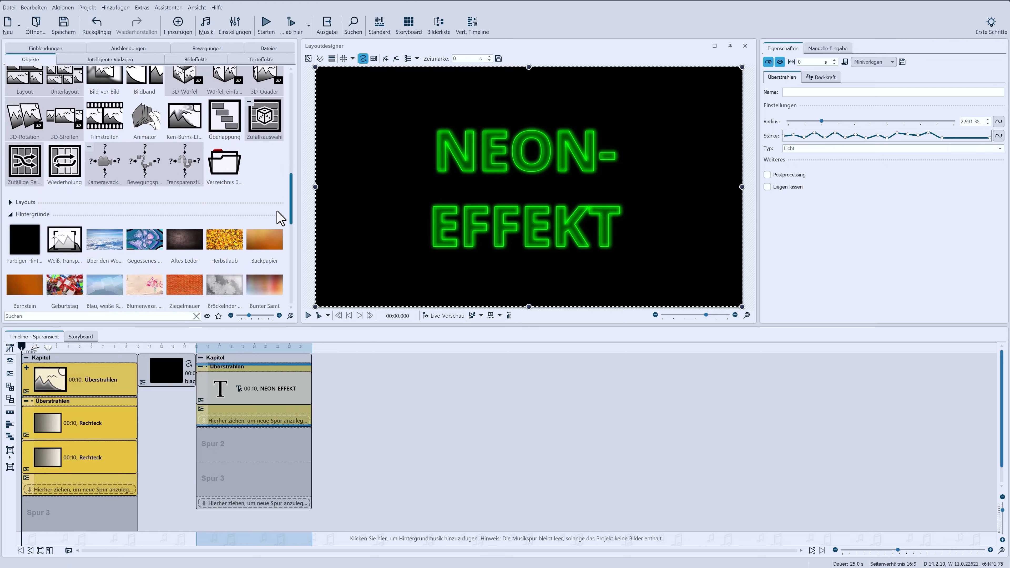
{"action": "mouse_move", "coordinate": [119, 246]}
{"action": "left_mouse_down"}
{"action": "mouse_move", "coordinate": [235, 377]}
{"action": "mouse_move", "coordinate": [218, 439]}
{"action": "left_mouse_up"}
{"action": "type", "text": "10"}
{"action": "key", "text": "Return"}
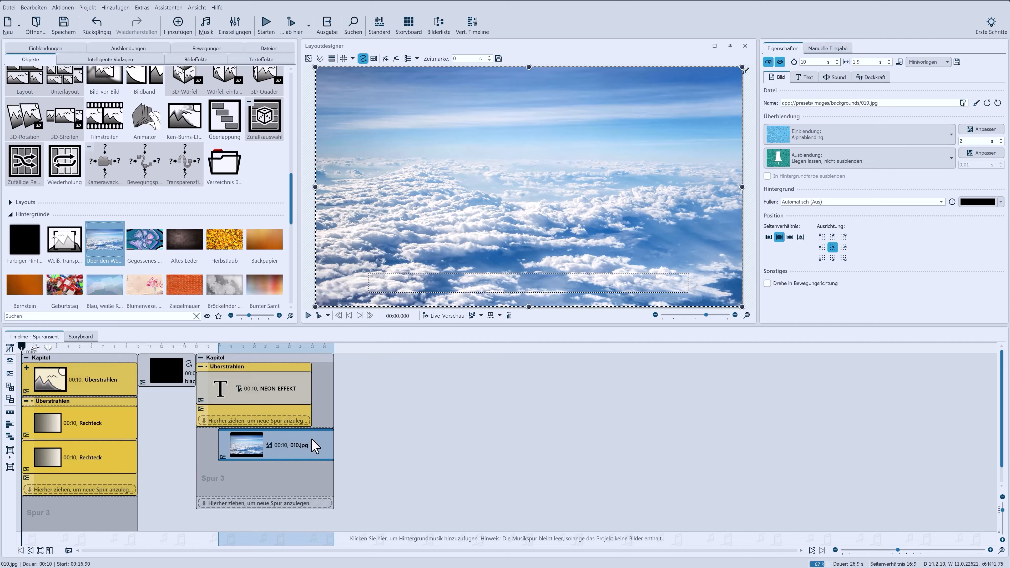
{"action": "left_click_drag", "start_coordinate": [310, 453], "coordinate": [289, 453]}
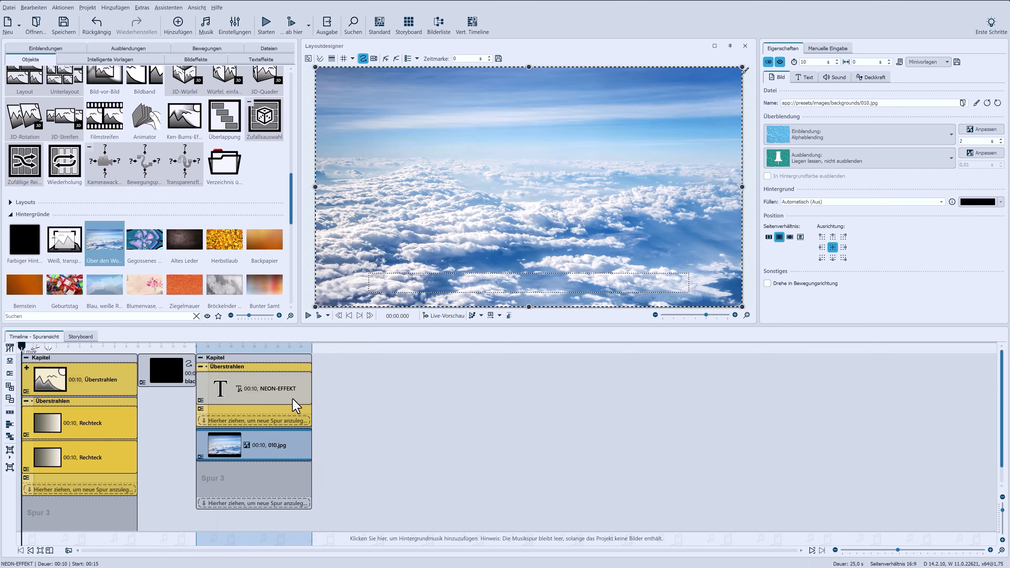
Copy the NEON-EFFEKT text's path and paste it onto the cloud image 010.jpg.
{"action": "left_click", "coordinate": [289, 391]}
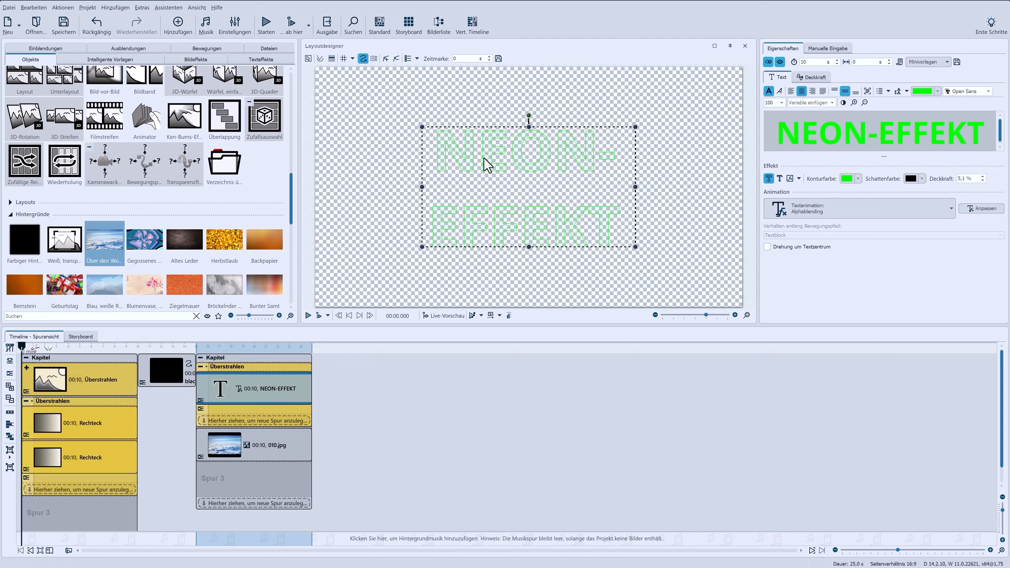
{"action": "right_click", "coordinate": [482, 180]}
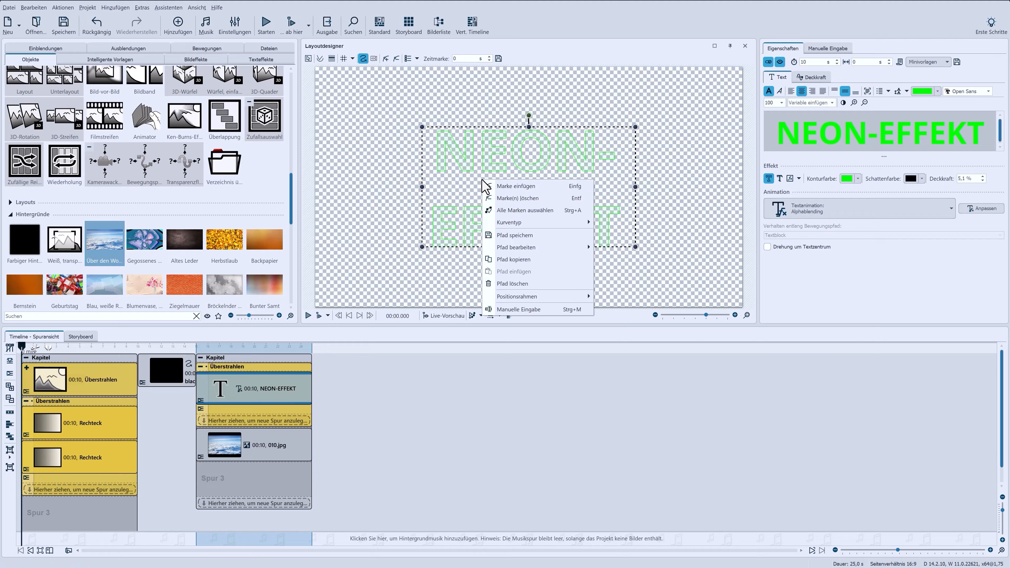
{"action": "left_click", "coordinate": [518, 258]}
{"action": "left_click", "coordinate": [282, 451]}
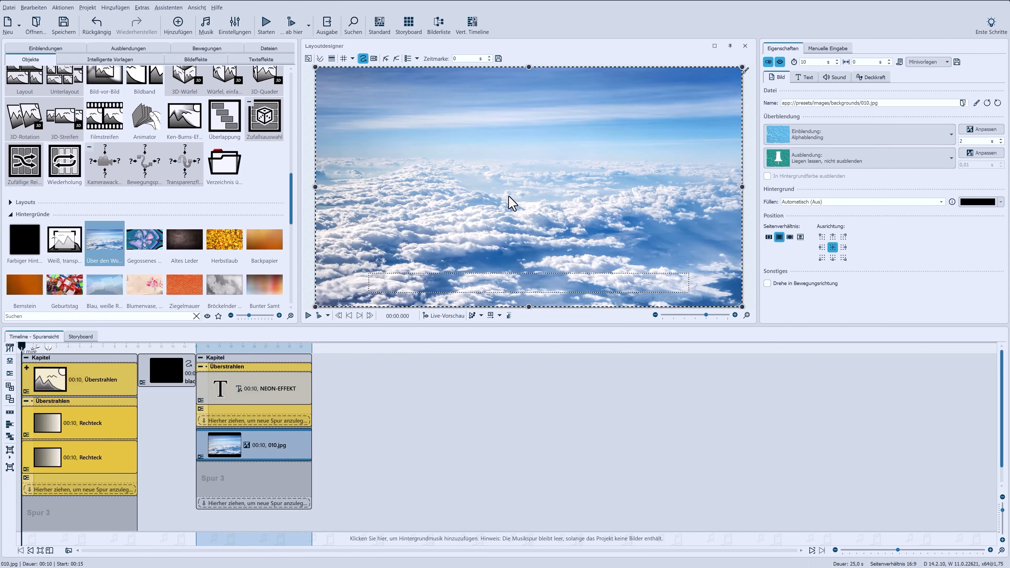
{"action": "right_click", "coordinate": [513, 202]}
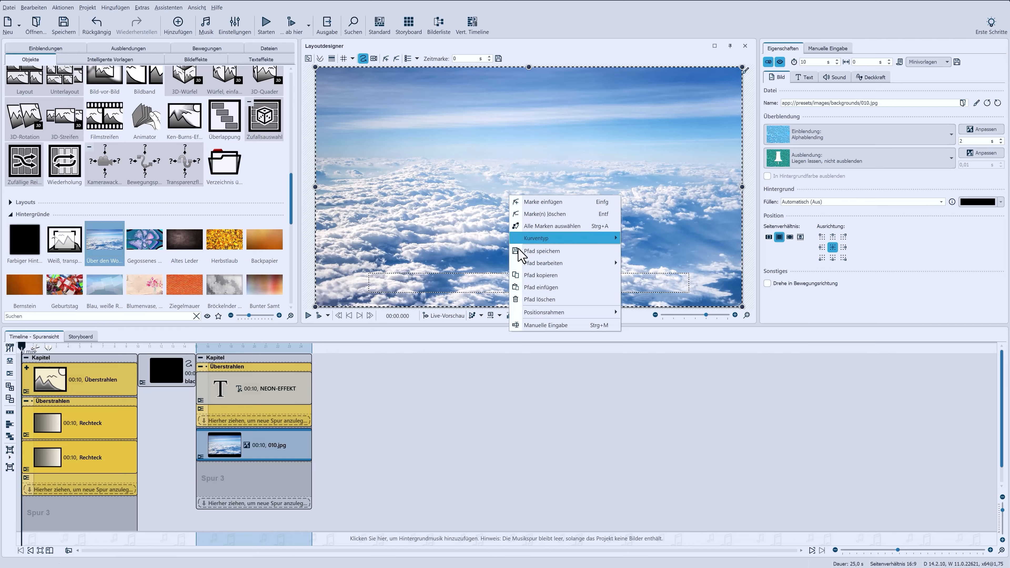
{"action": "left_click", "coordinate": [524, 290]}
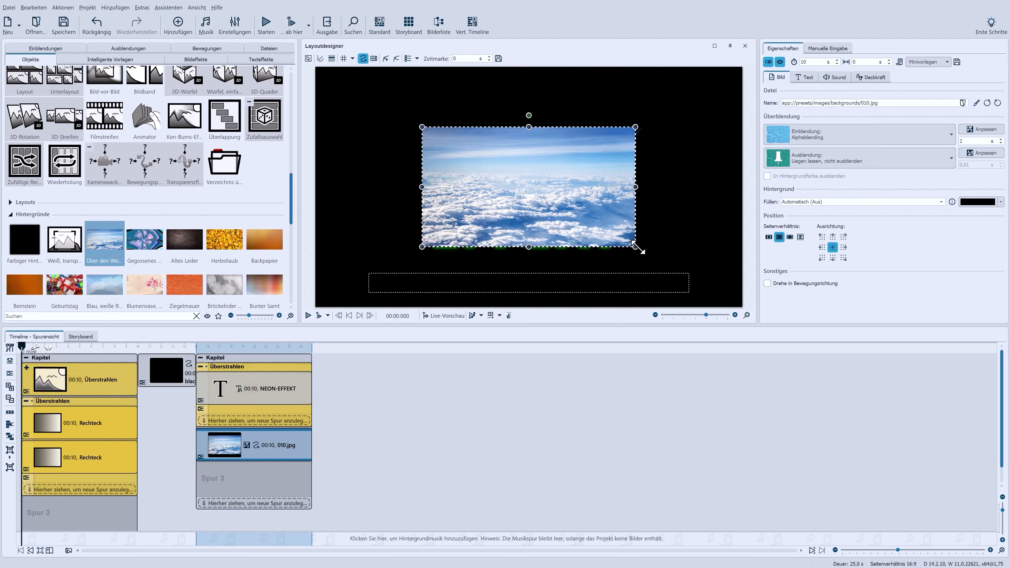
Enlarge the cloud image slightly and proportionally about its centre, and move it to the track above the text's Überstrahlen group, aligned to the chapter start.
{"action": "key", "text": "alt+shift"}
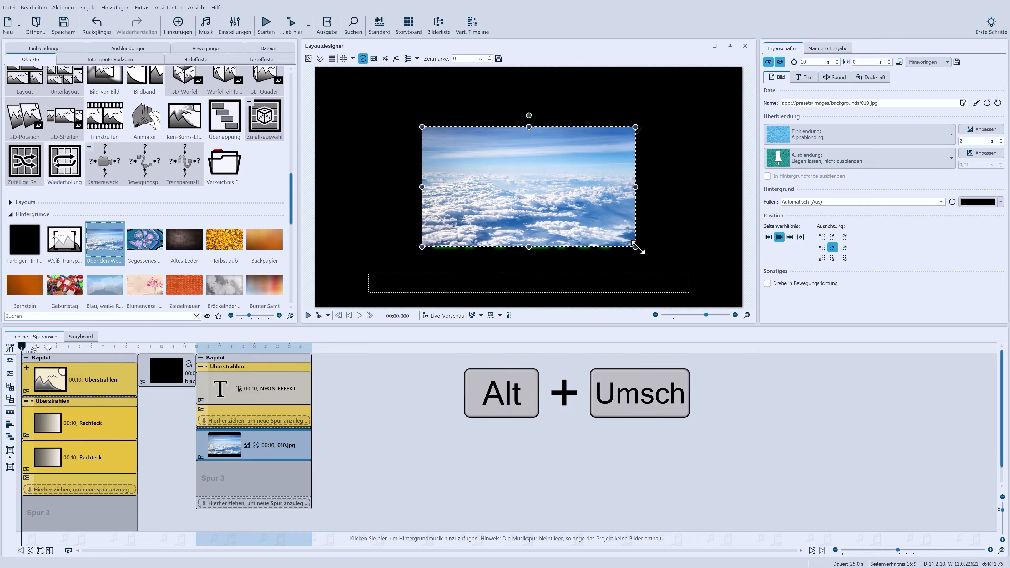
{"action": "left_click_drag", "start_coordinate": [639, 248], "coordinate": [644, 259]}
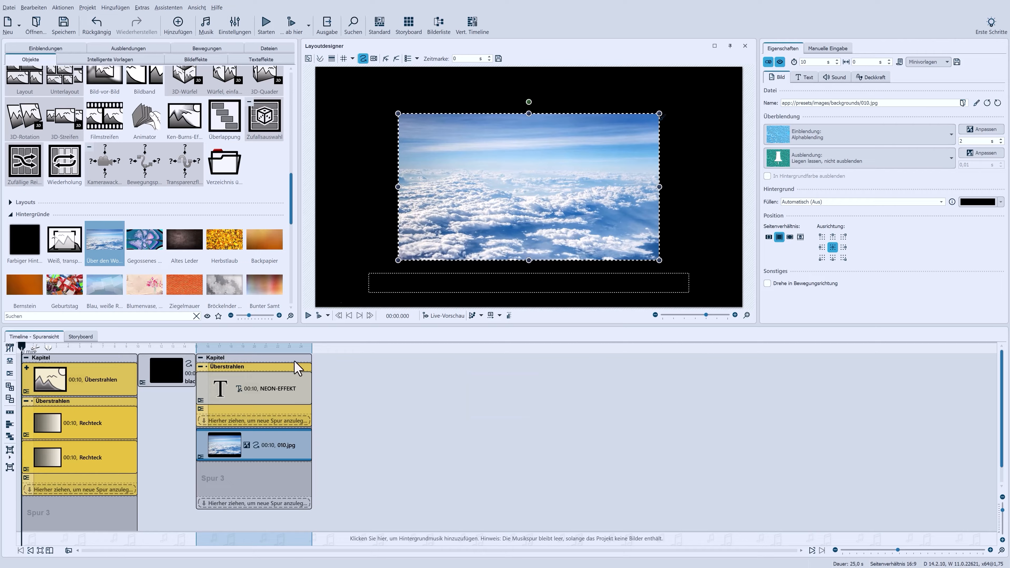
{"action": "left_click_drag", "start_coordinate": [245, 454], "coordinate": [253, 375]}
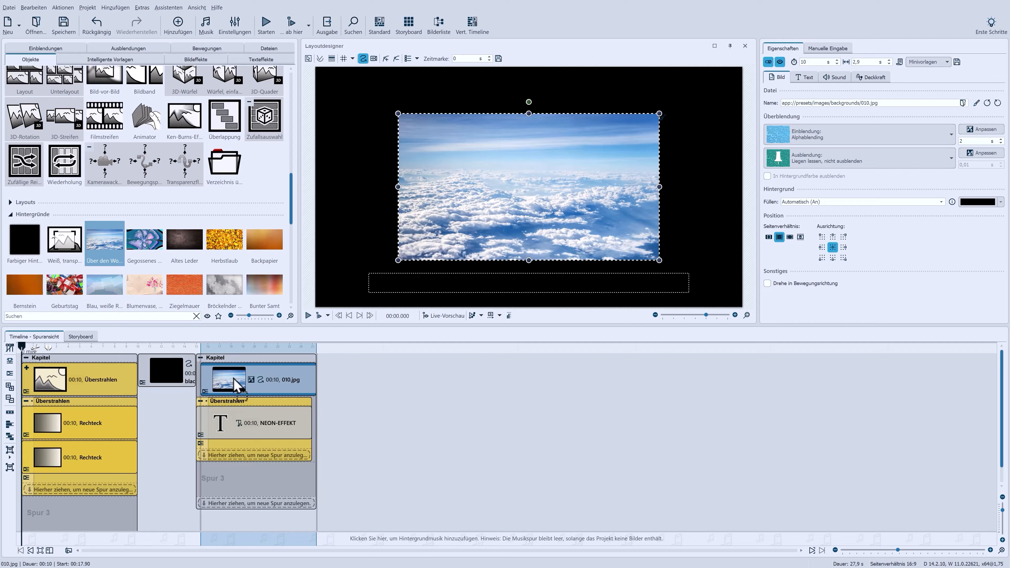
{"action": "left_click", "coordinate": [232, 403]}
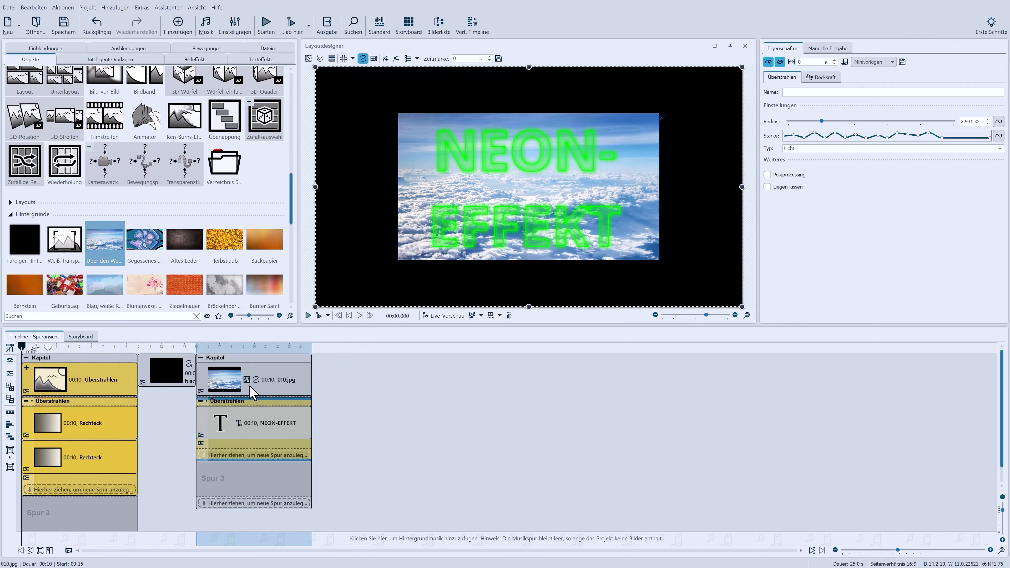
Open the cloud image's effect editor and add a Kontur effect with type Beide.
{"action": "left_click", "coordinate": [251, 392]}
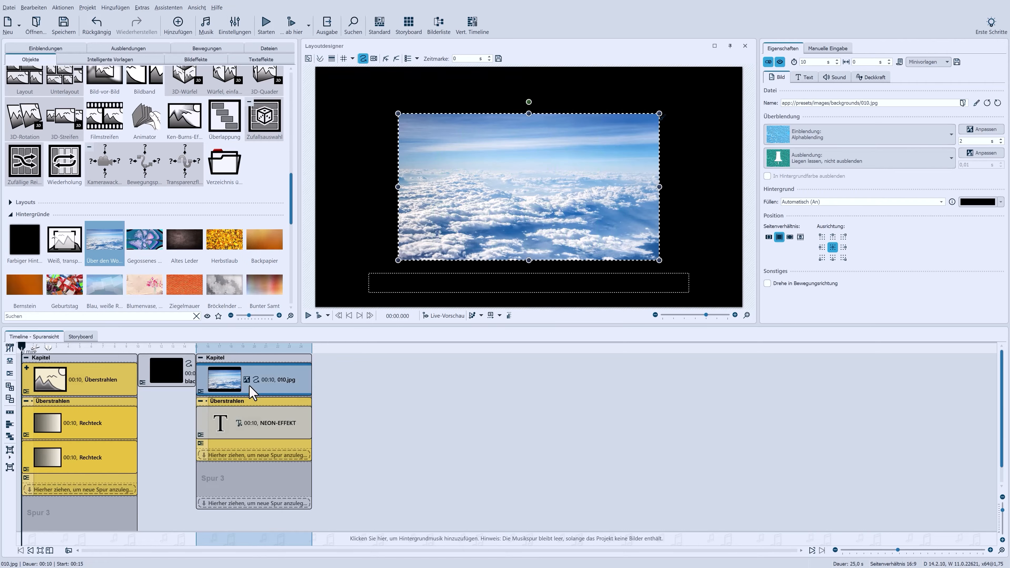
{"action": "left_click", "coordinate": [975, 103]}
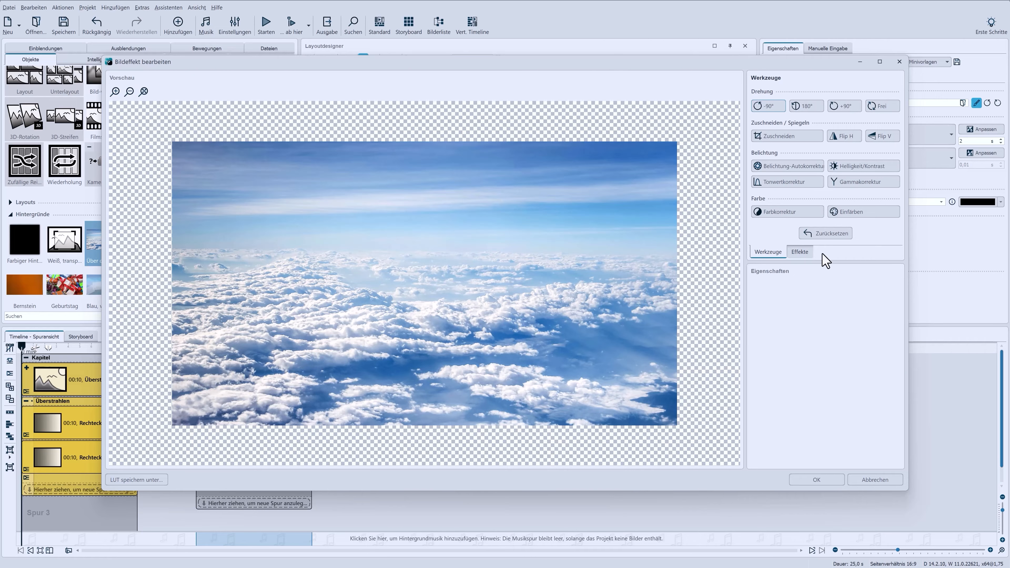
{"action": "left_click", "coordinate": [800, 252]}
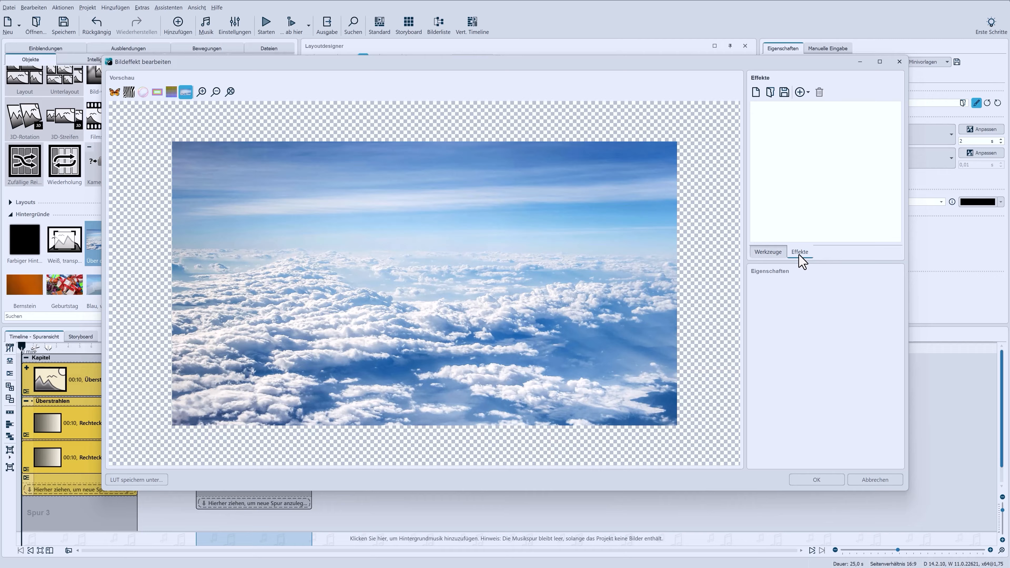
{"action": "left_click", "coordinate": [802, 92]}
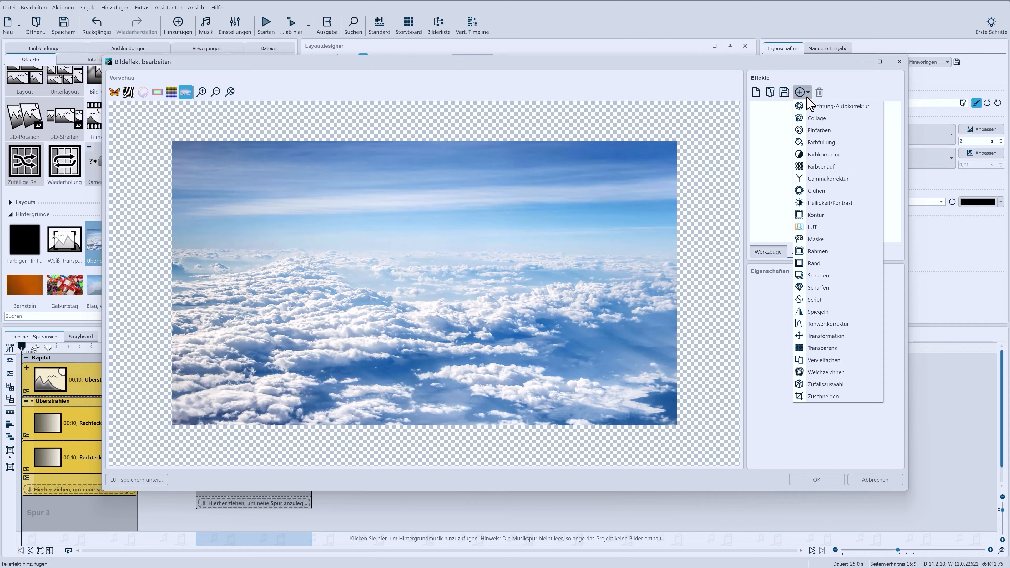
{"action": "left_click", "coordinate": [812, 216]}
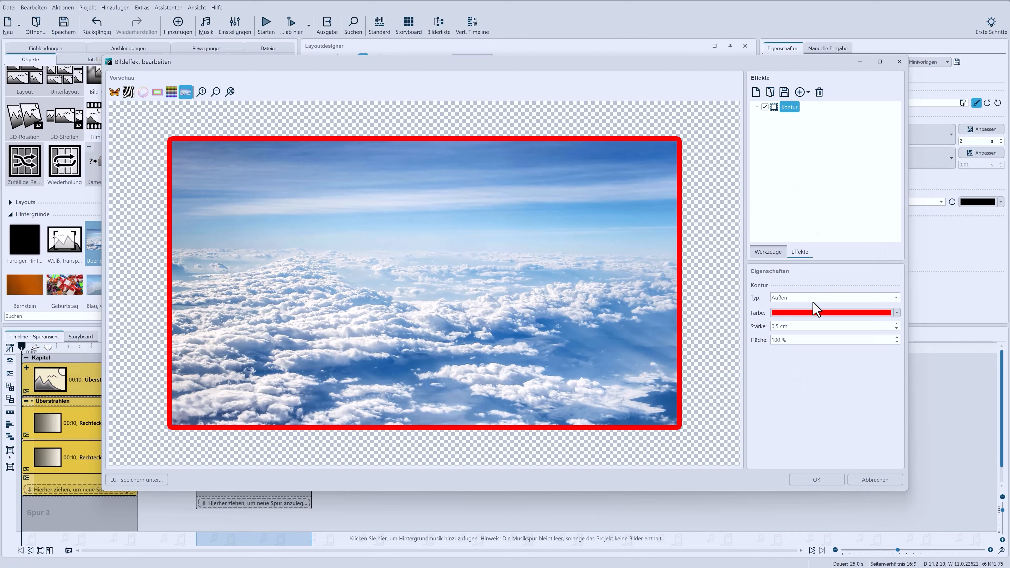
{"action": "left_click", "coordinate": [813, 301]}
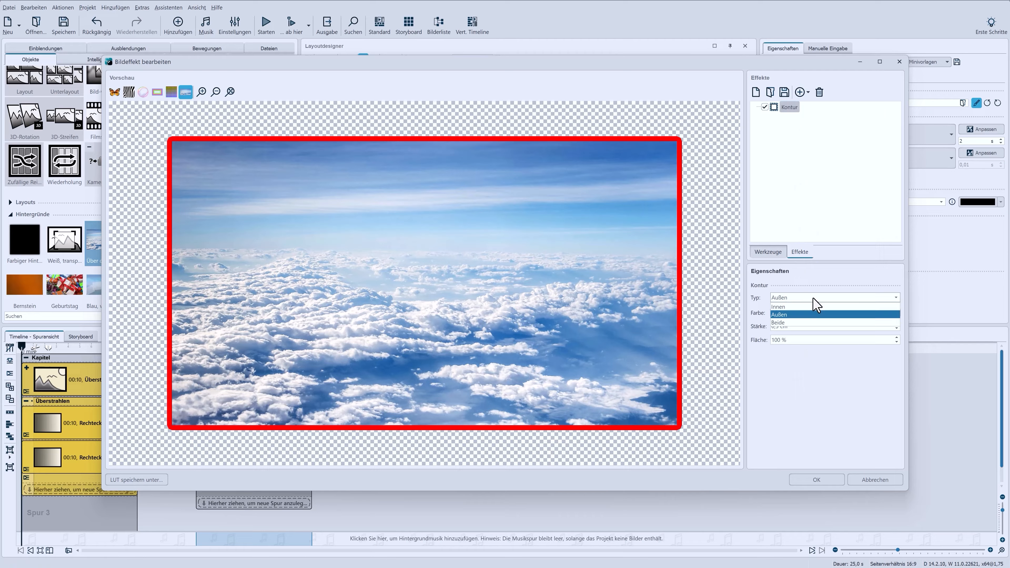
{"action": "left_click", "coordinate": [810, 322]}
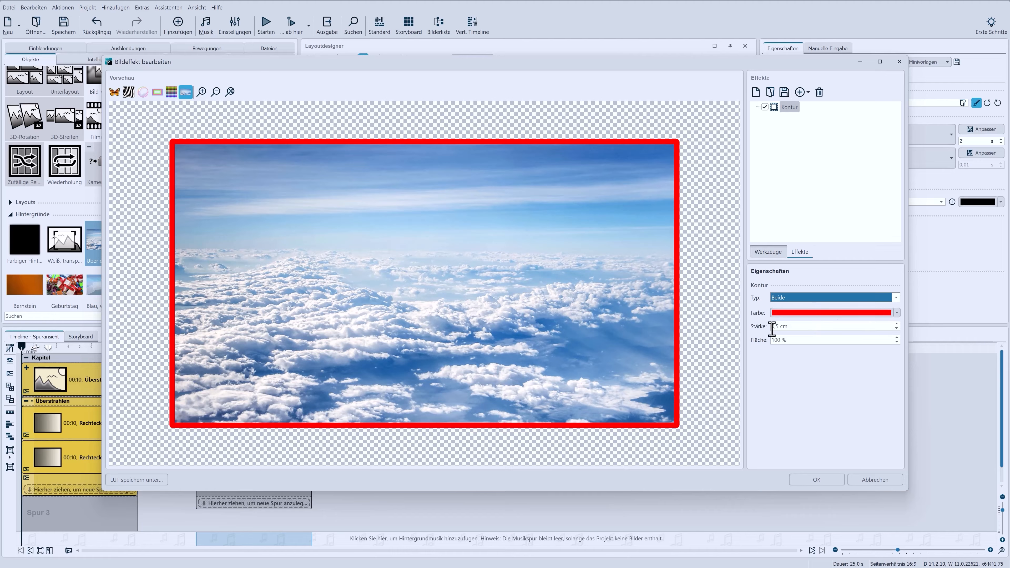
Set the contour's Stärke to 0,1 cm, its colour to the recently used green and its Fläche to 0 %, and accept the image effect.
{"action": "left_click", "coordinate": [776, 327]}
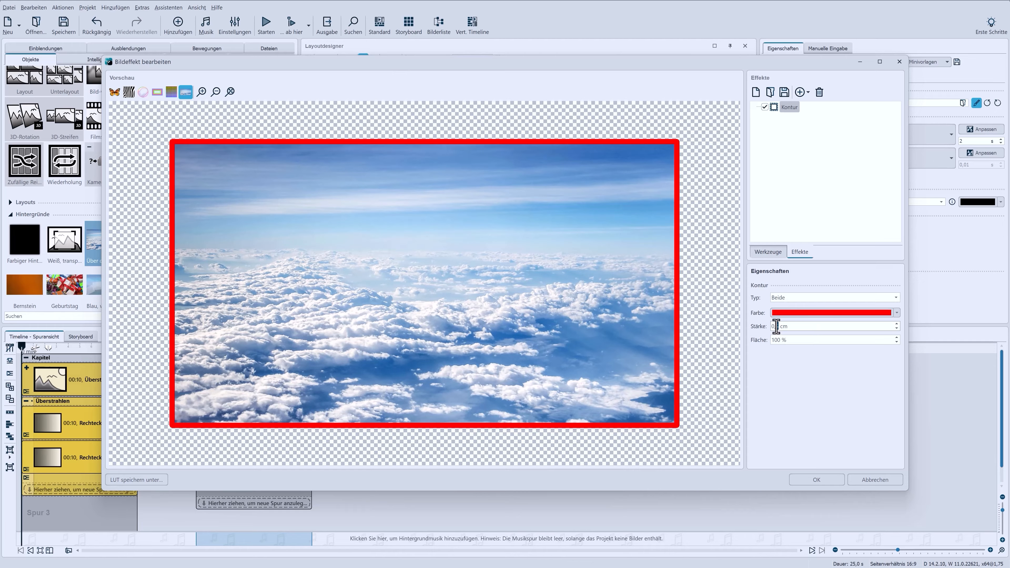
{"action": "key", "text": "BackSpace"}
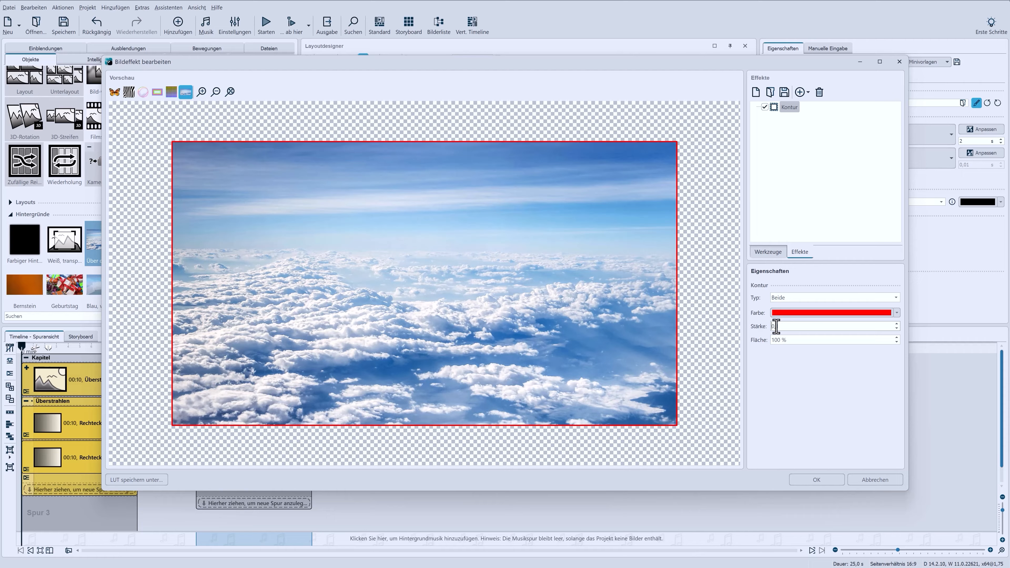
{"action": "left_click", "coordinate": [798, 314]}
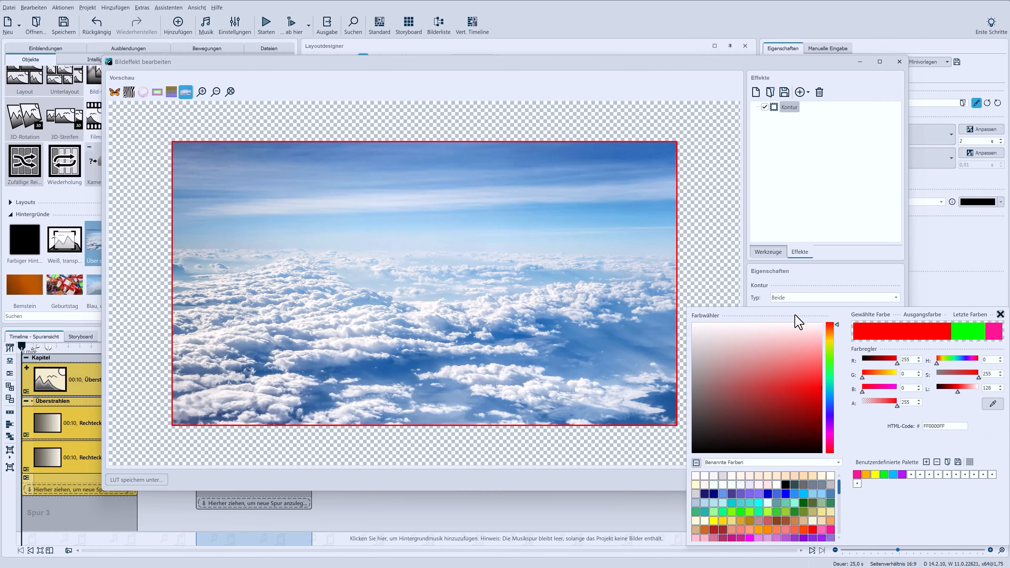
{"action": "left_click", "coordinate": [964, 333]}
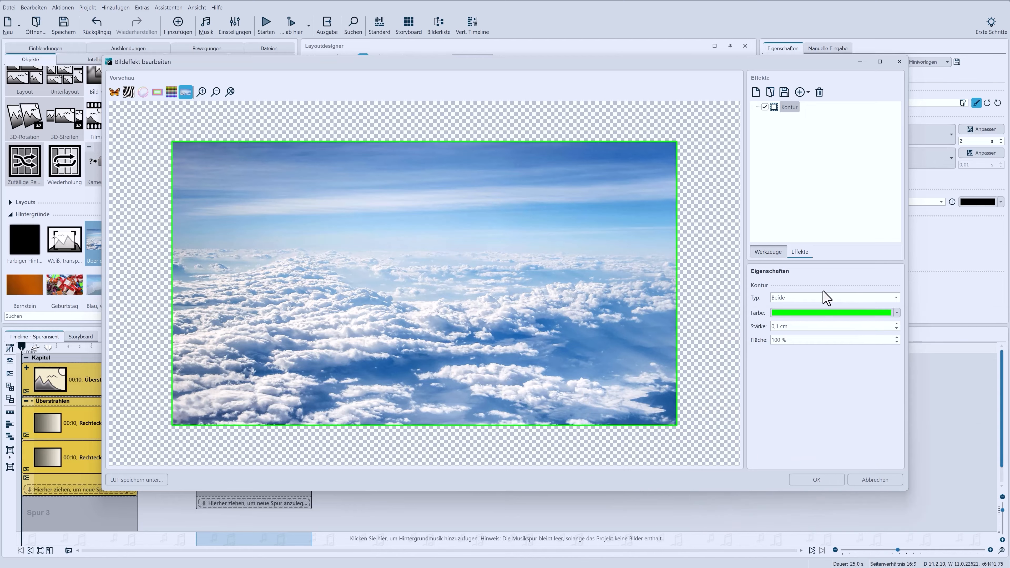
{"action": "double_click", "coordinate": [779, 343]}
{"action": "type", "text": "0"}
{"action": "key", "text": "Return"}
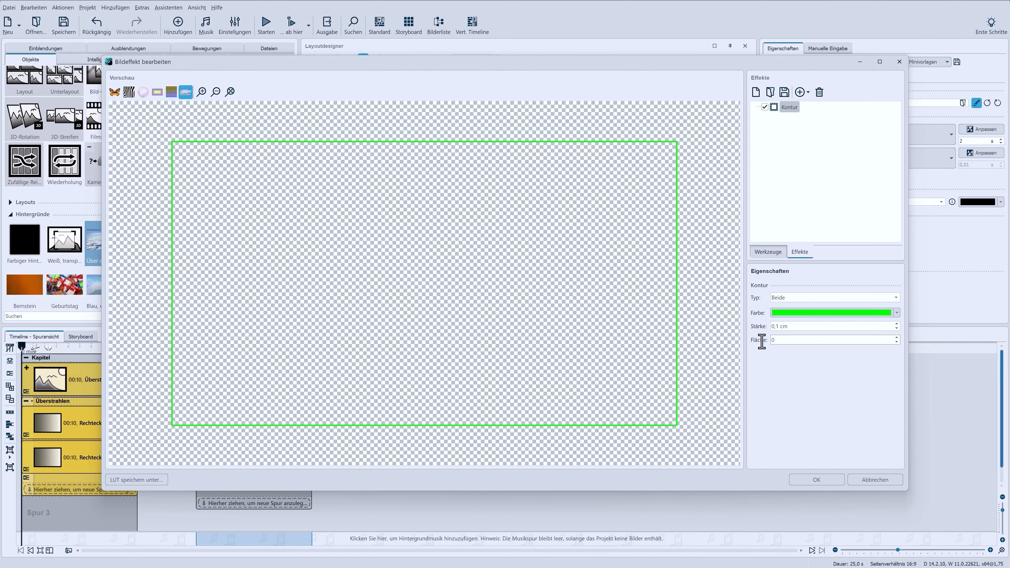
{"action": "left_click", "coordinate": [813, 480]}
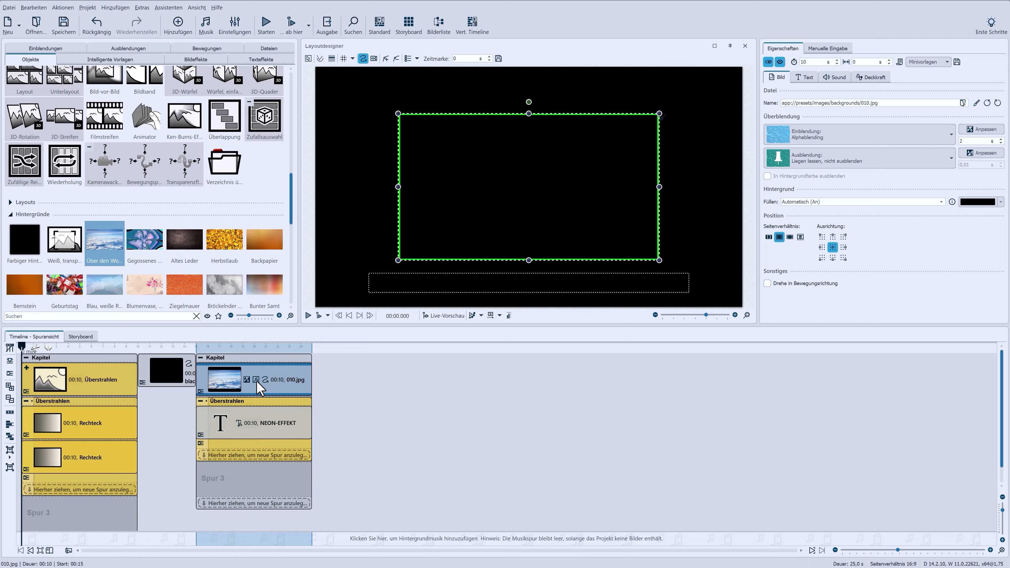
Apply an Überstrahlen effect to the outlined cloud image with a radius of about 3,8 % and a Stärke of about 310 %.
{"action": "left_click_drag", "start_coordinate": [291, 221], "coordinate": [300, 151]}
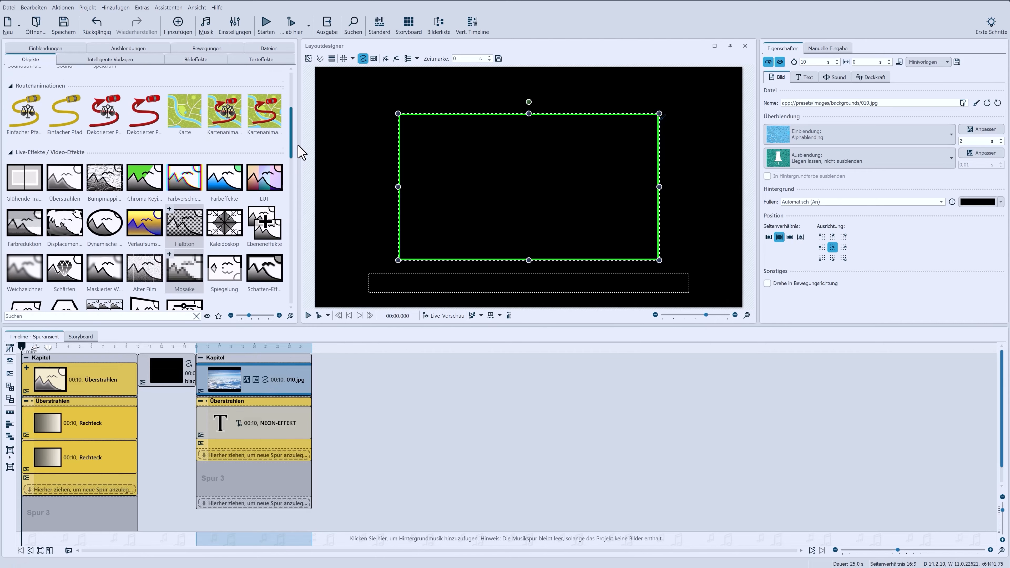
{"action": "left_click_drag", "start_coordinate": [80, 188], "coordinate": [251, 377]}
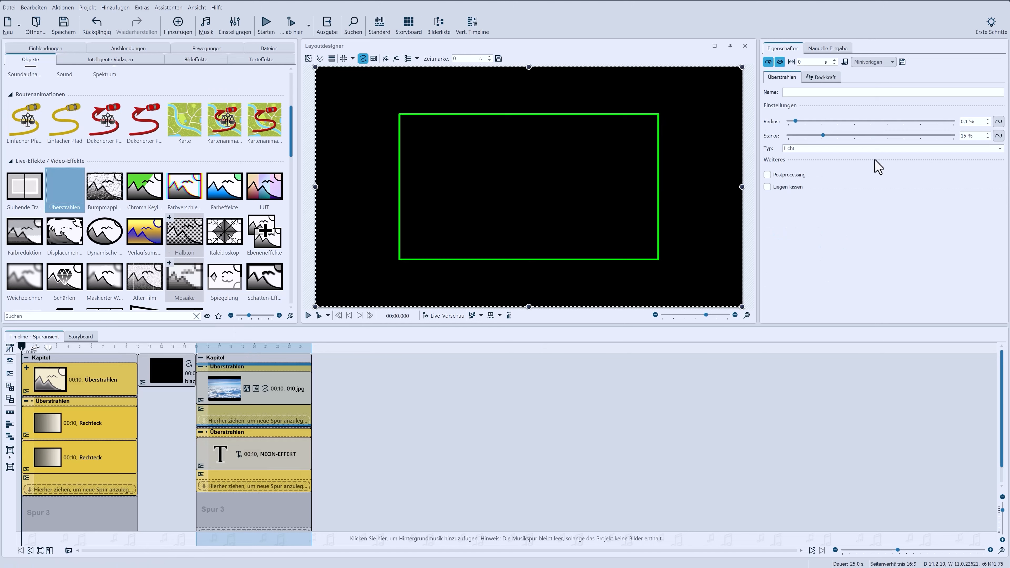
{"action": "left_click_drag", "start_coordinate": [807, 121], "coordinate": [927, 138]}
Preview the framed neon title from just before its chapter, and review the text's animation setting and the frame's Überstrahlen settings.
{"action": "left_click", "coordinate": [185, 347]}
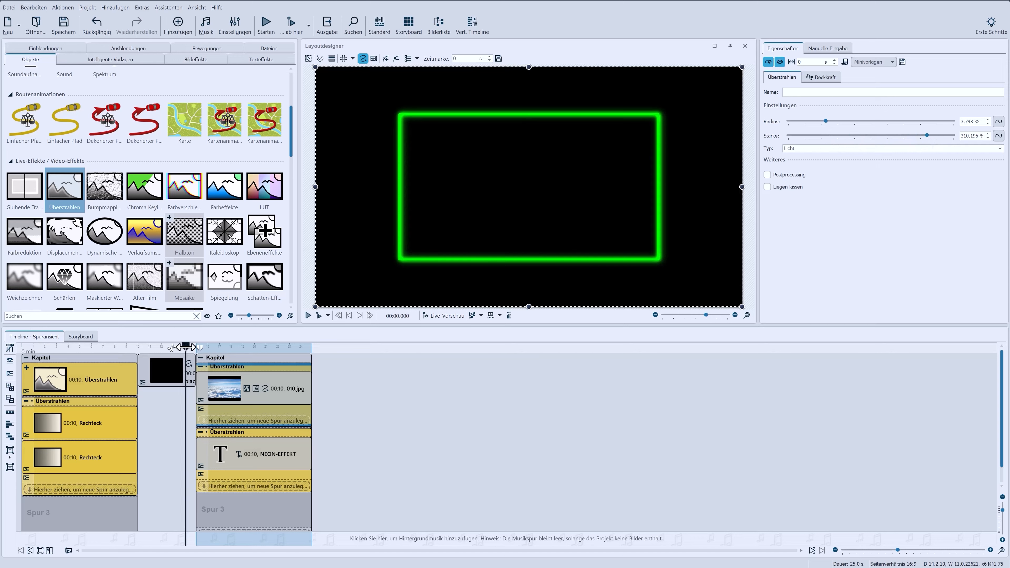
{"action": "left_click", "coordinate": [319, 315]}
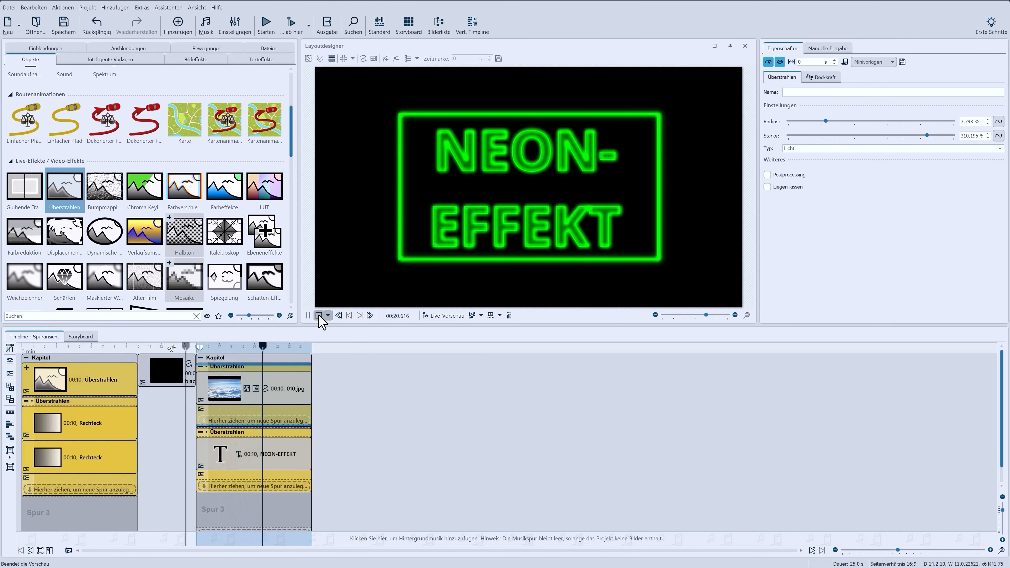
{"action": "left_click", "coordinate": [319, 315]}
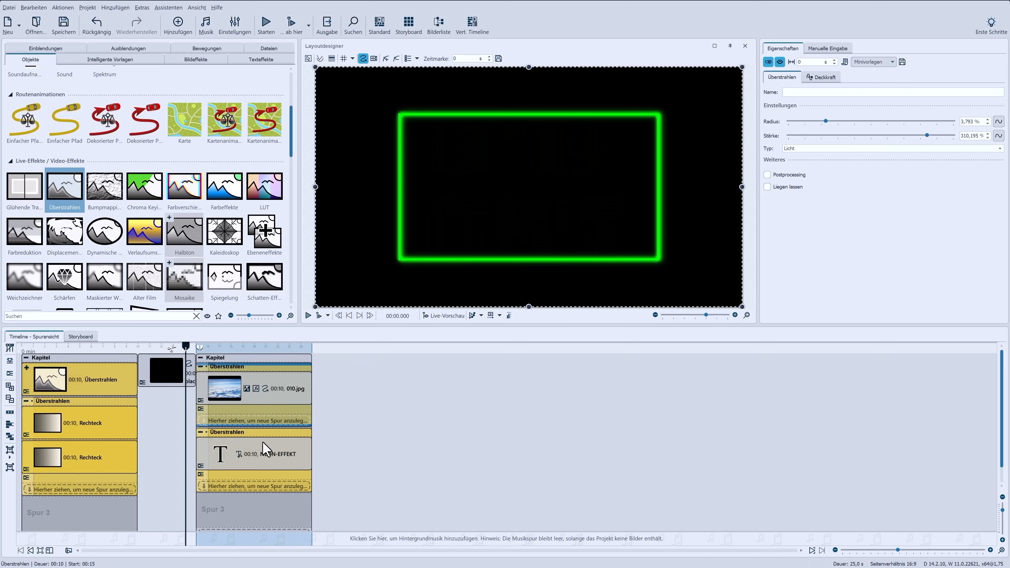
{"action": "left_click", "coordinate": [264, 463]}
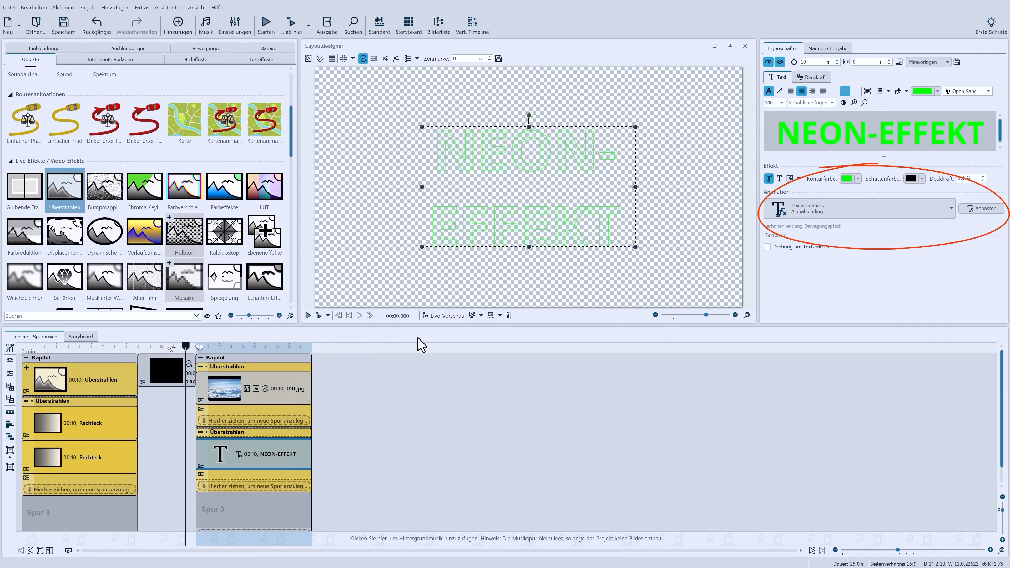
{"action": "left_click", "coordinate": [242, 367]}
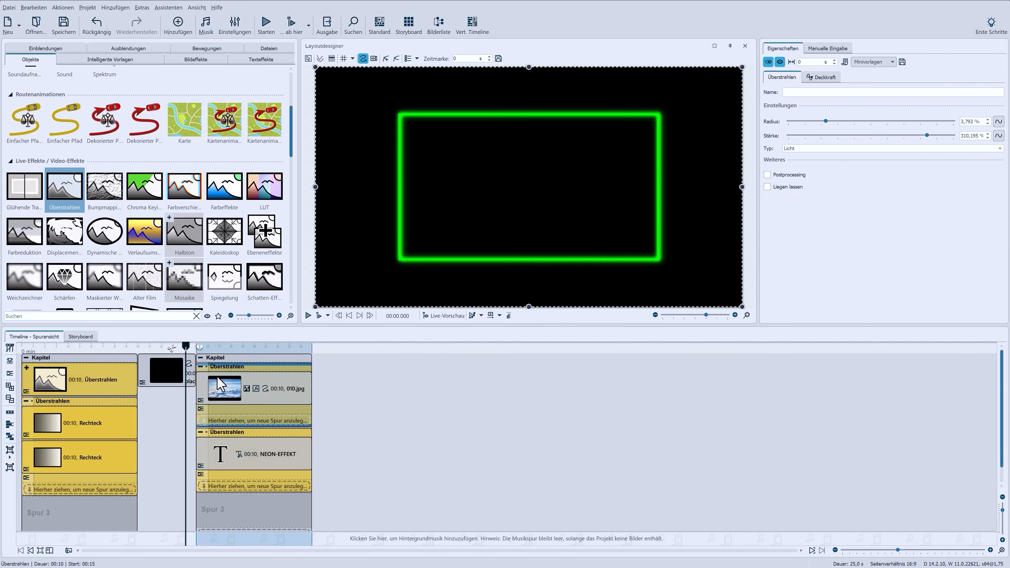
Group the frame's Überstrahlen object into a Flexi-Collage and move the NEON-EFFEKT text's Überstrahlen object into that collage below the frame.
{"action": "left_click", "coordinate": [8, 453]}
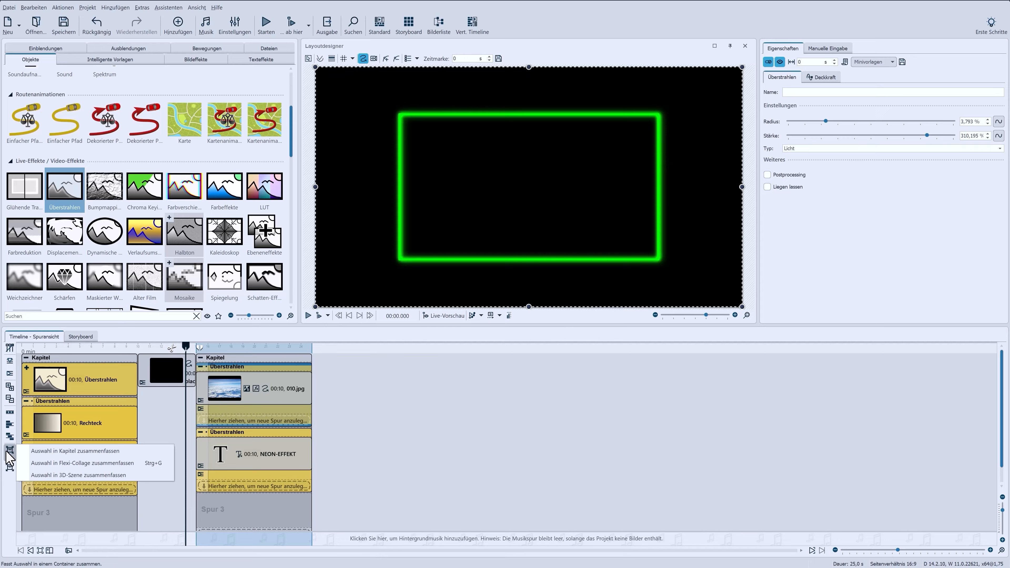
{"action": "left_click", "coordinate": [38, 464]}
{"action": "left_click", "coordinate": [200, 464]}
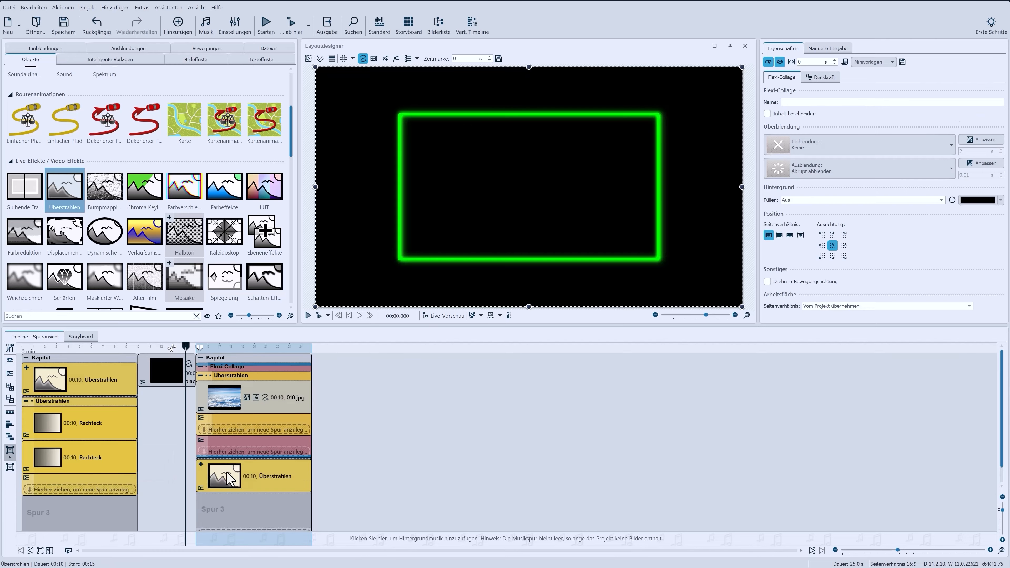
{"action": "left_click_drag", "start_coordinate": [249, 483], "coordinate": [243, 375]}
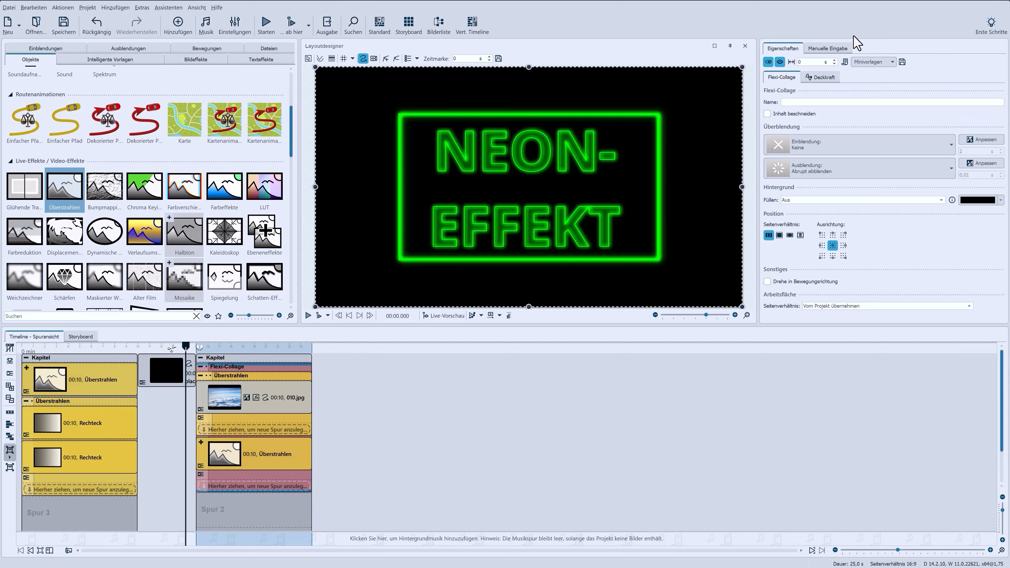
Add a second motion mark to the Flexi-Collage, centred at 50 % / 50 % with its Zeitmarke at 10 s, and set its Y-Achse rotation to 40°.
{"action": "left_click", "coordinate": [829, 50]}
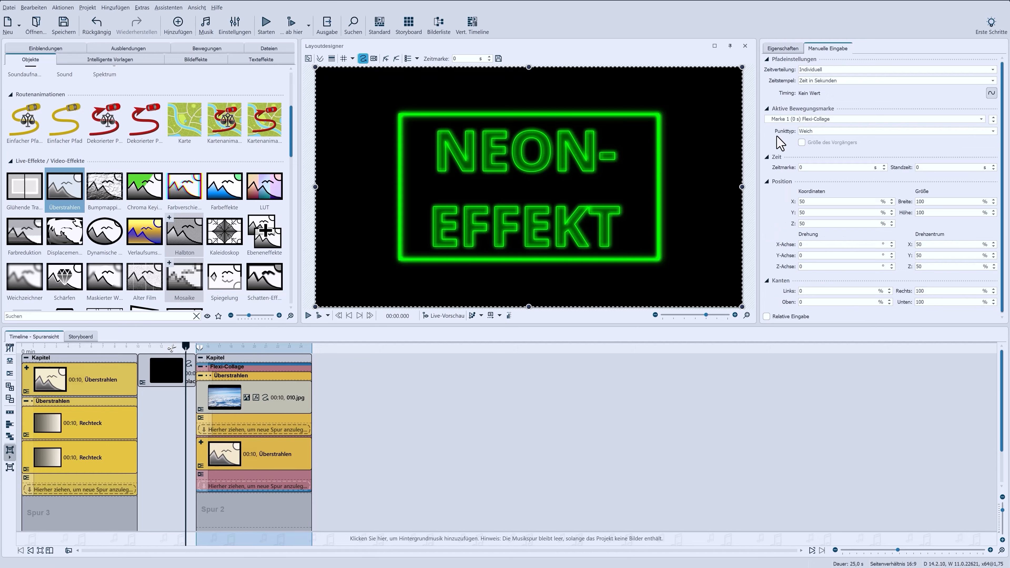
{"action": "left_click", "coordinate": [386, 60]}
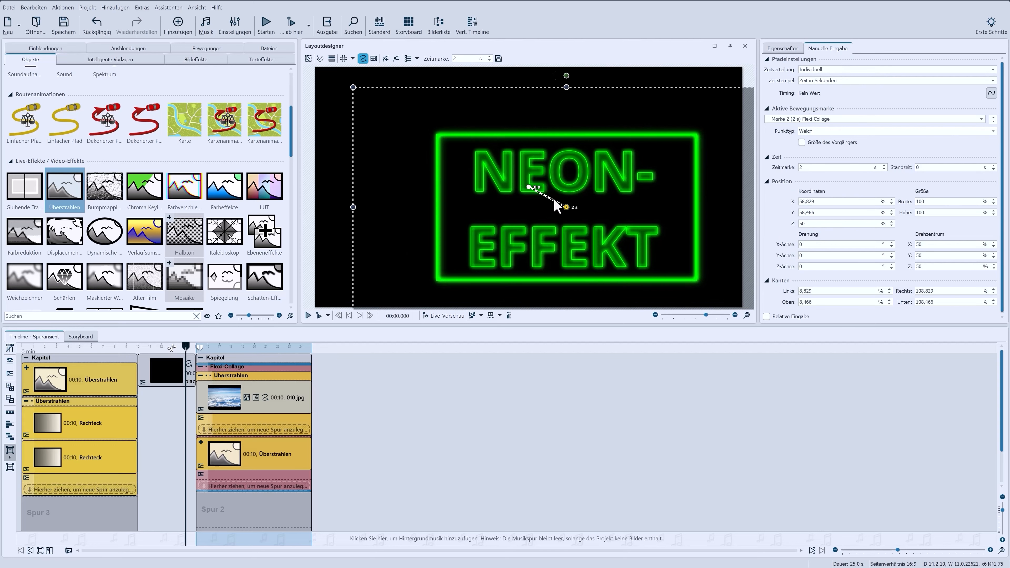
{"action": "left_click_drag", "start_coordinate": [554, 200], "coordinate": [530, 190]}
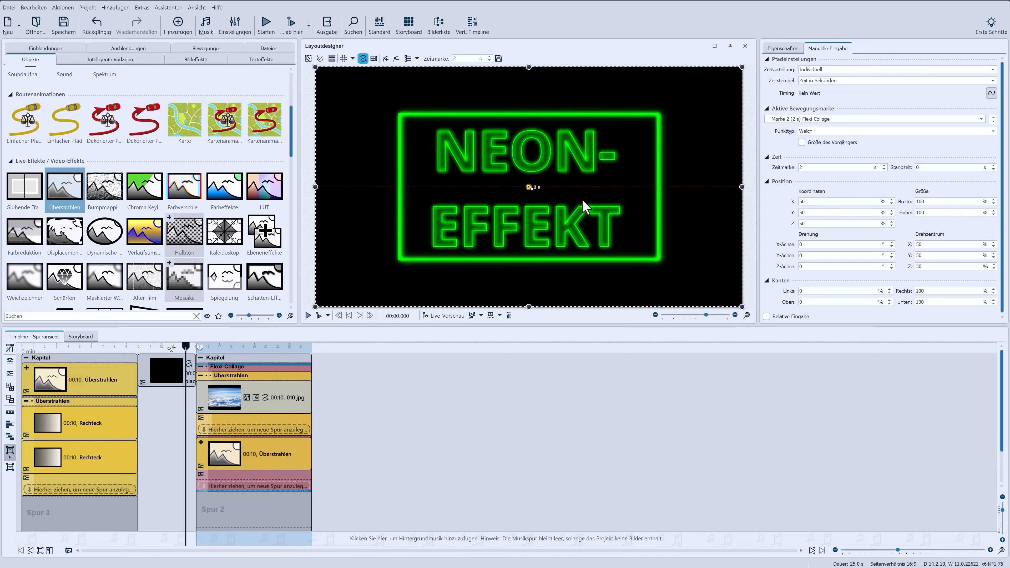
{"action": "left_click_drag", "start_coordinate": [806, 168], "coordinate": [778, 169]}
{"action": "left_click", "coordinate": [891, 254]}
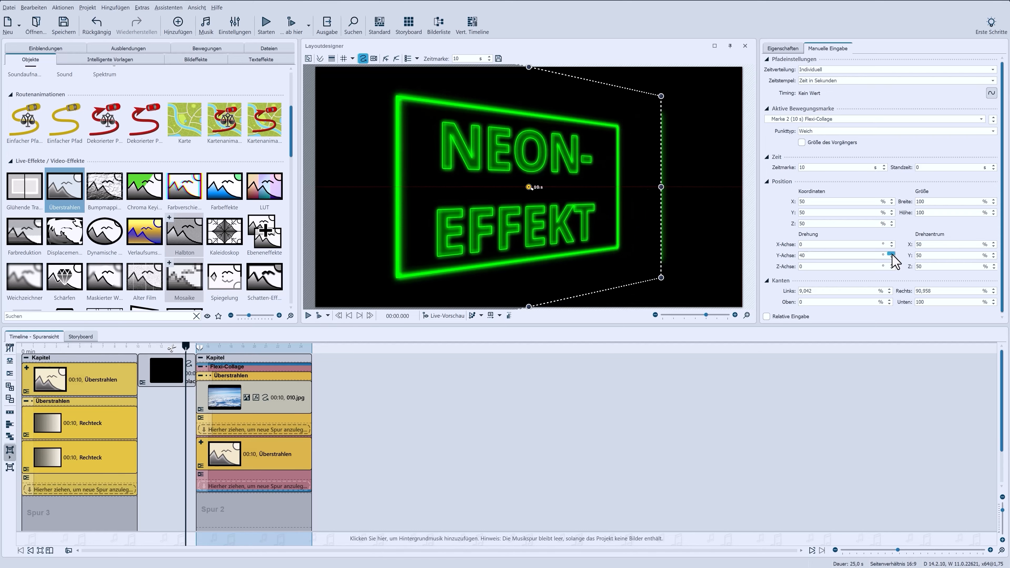
{"action": "left_click_drag", "start_coordinate": [891, 254], "coordinate": [891, 254]}
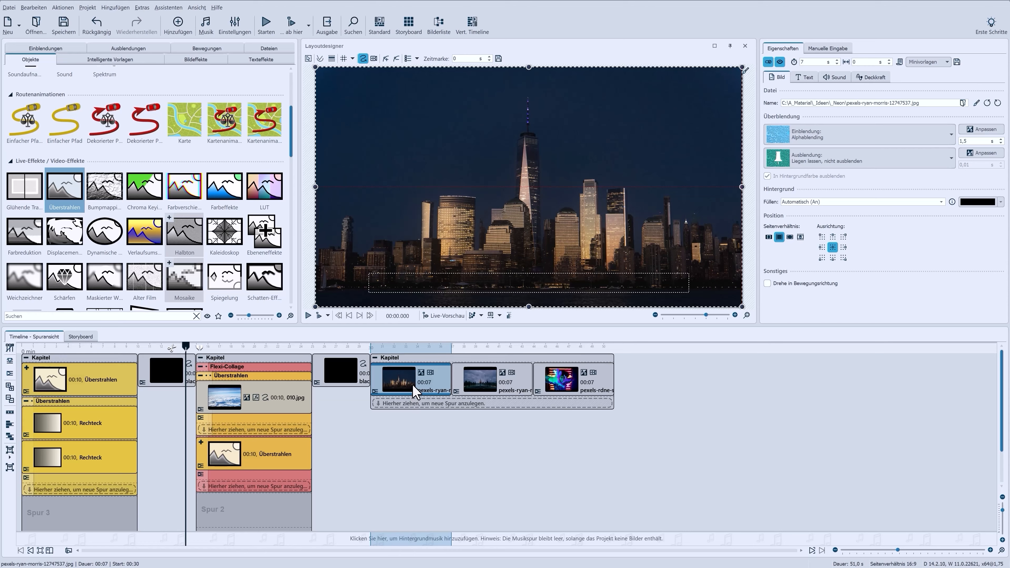
Review the first skyline image's Zoom & Kameraschwenk and its end mark at 7 s, and return to its Bewegungspfad.
{"action": "left_click", "coordinate": [374, 58]}
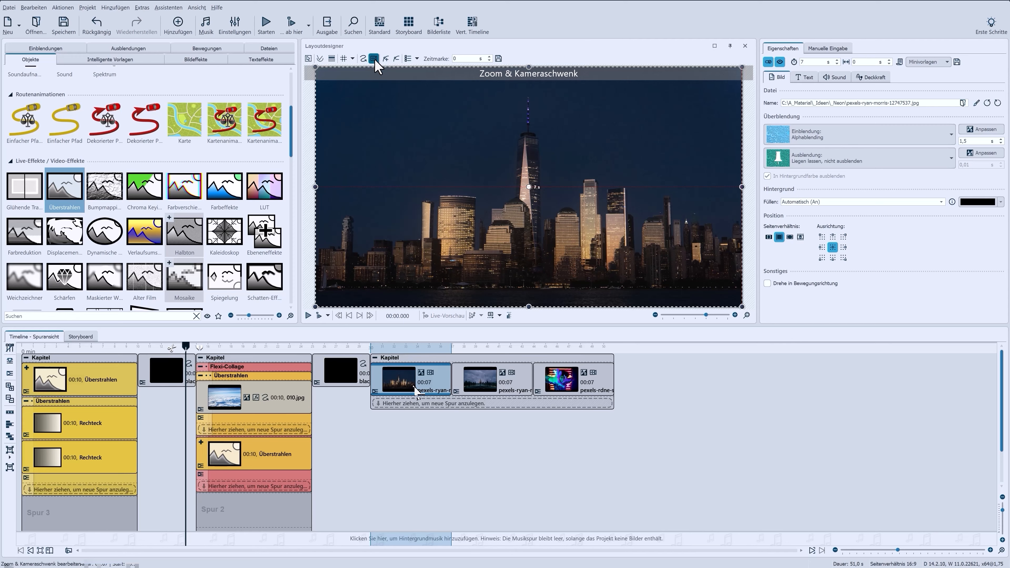
{"action": "left_click", "coordinate": [529, 187]}
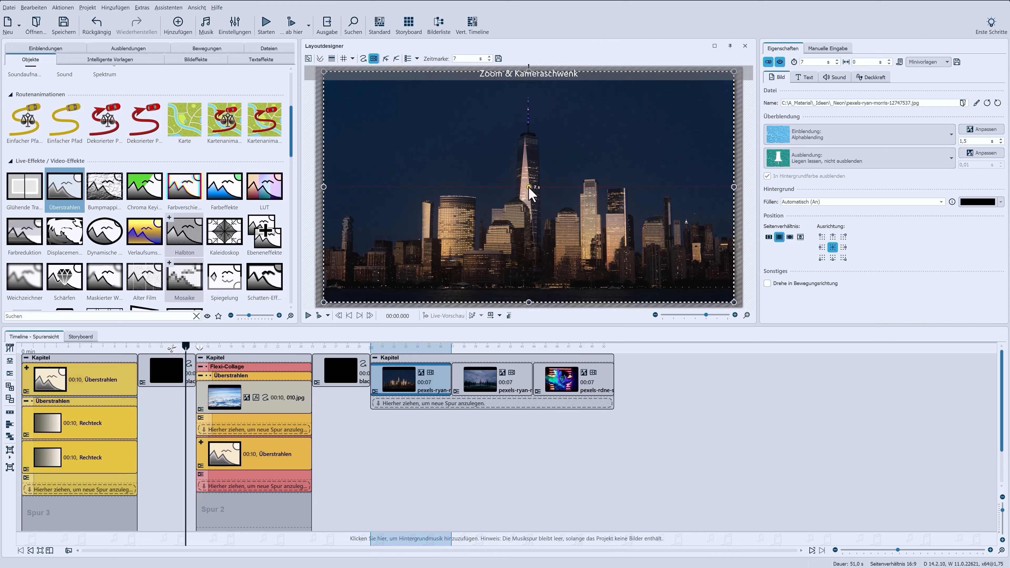
{"action": "left_click", "coordinate": [363, 59]}
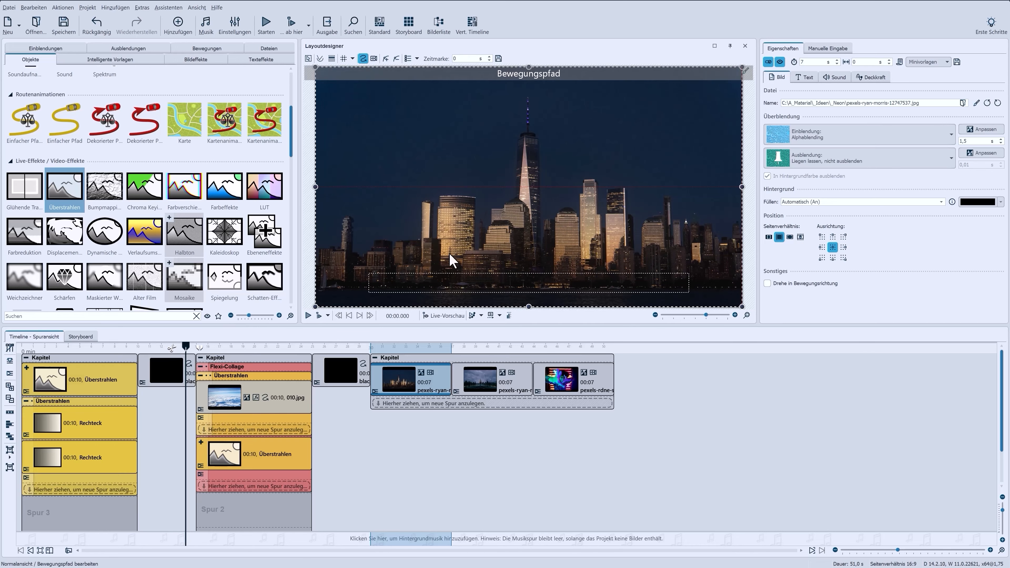
Apply an Überstrahlen effect to the first skyline image in the new chapter and set its Stärke to about 39 %.
{"action": "left_click_drag", "start_coordinate": [65, 189], "coordinate": [415, 385]}
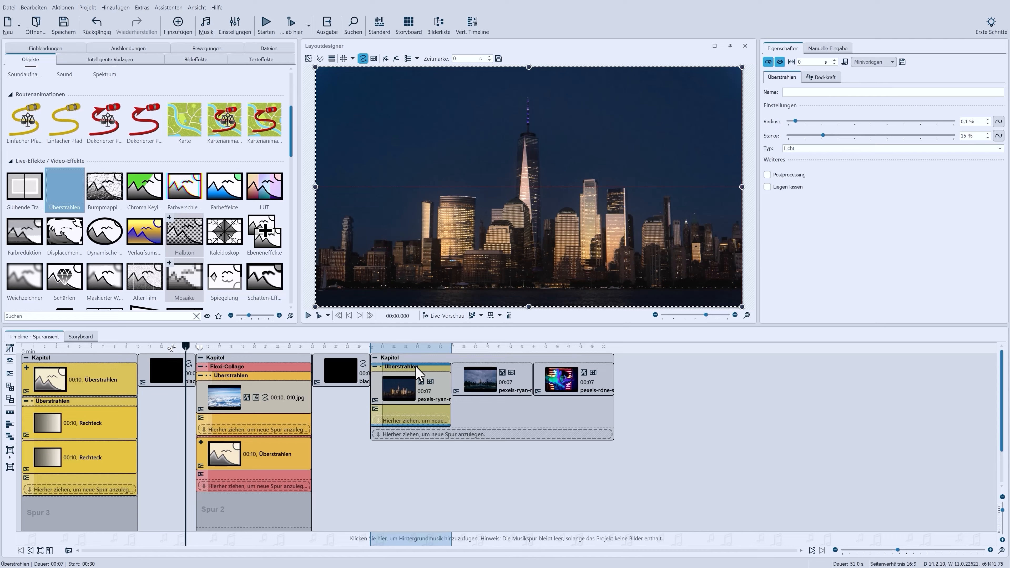
{"action": "left_click", "coordinate": [823, 136]}
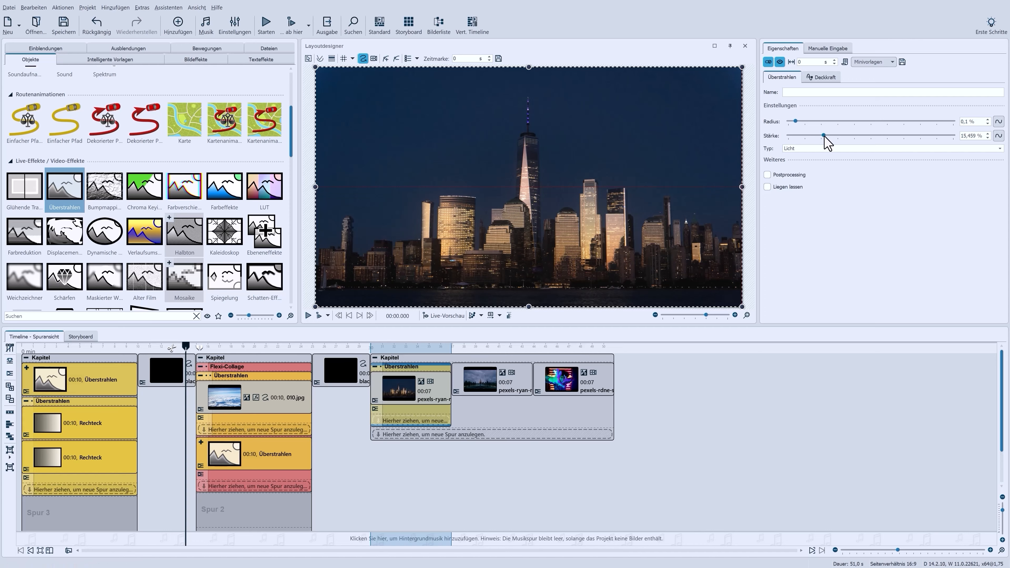
{"action": "mouse_move", "coordinate": [836, 137]}
{"action": "left_mouse_down"}
{"action": "mouse_move", "coordinate": [877, 137]}
{"action": "mouse_move", "coordinate": [843, 139]}
{"action": "left_mouse_up"}
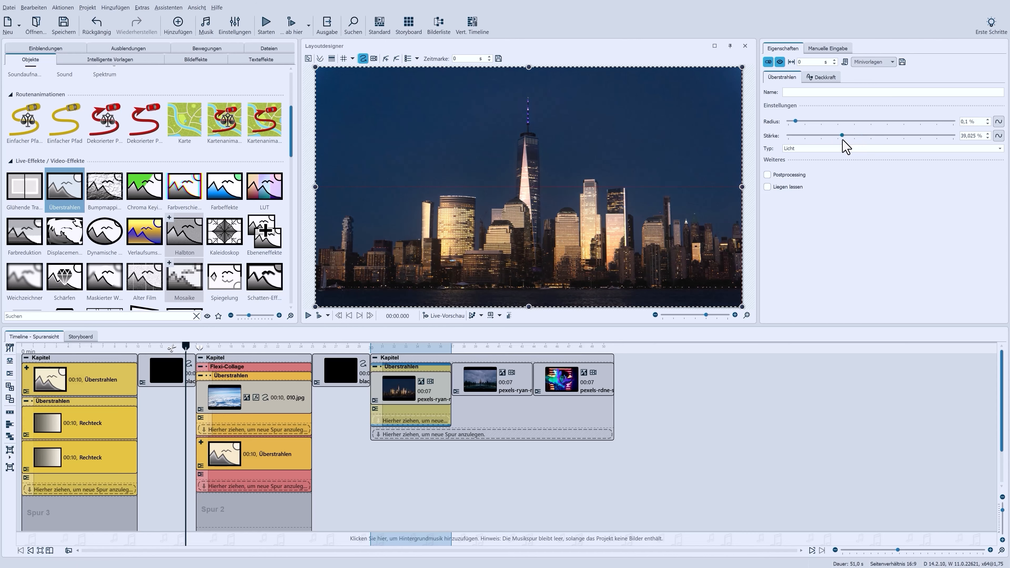
Switch the skyline effect's Stärke to a Kurve and shape it from 0 % at 0 s through alternating peaks and dips to 14,8 % at 2,93 s.
{"action": "left_click", "coordinate": [998, 136]}
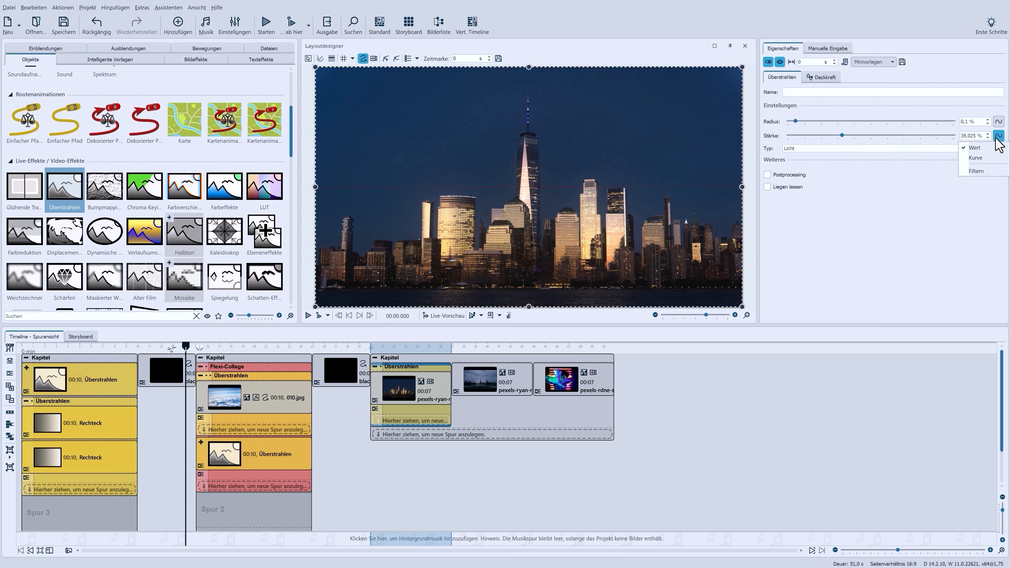
{"action": "left_click", "coordinate": [983, 159]}
{"action": "left_click", "coordinate": [866, 138]}
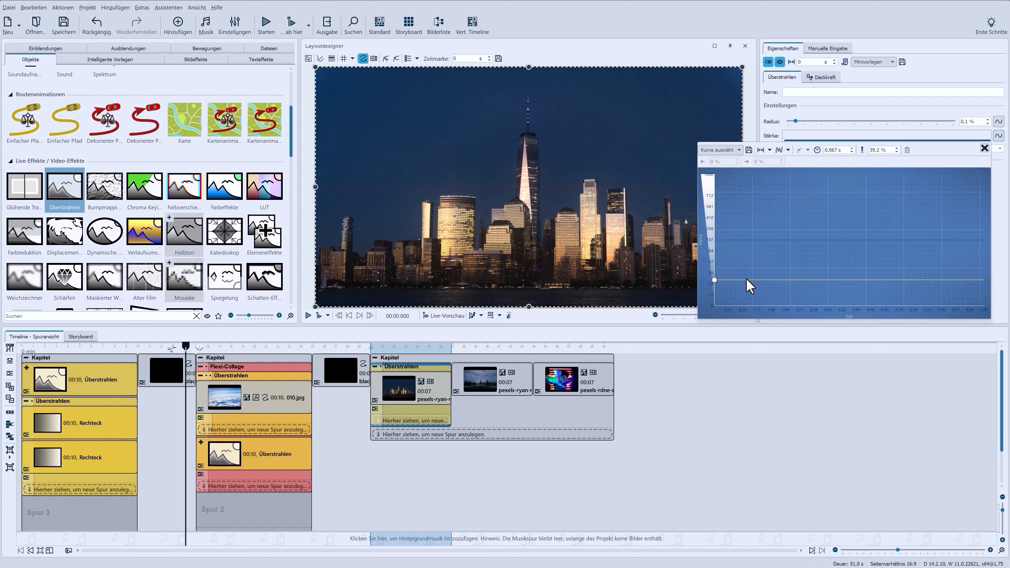
{"action": "left_click", "coordinate": [747, 279]}
{"action": "left_click_drag", "start_coordinate": [715, 280], "coordinate": [709, 316]}
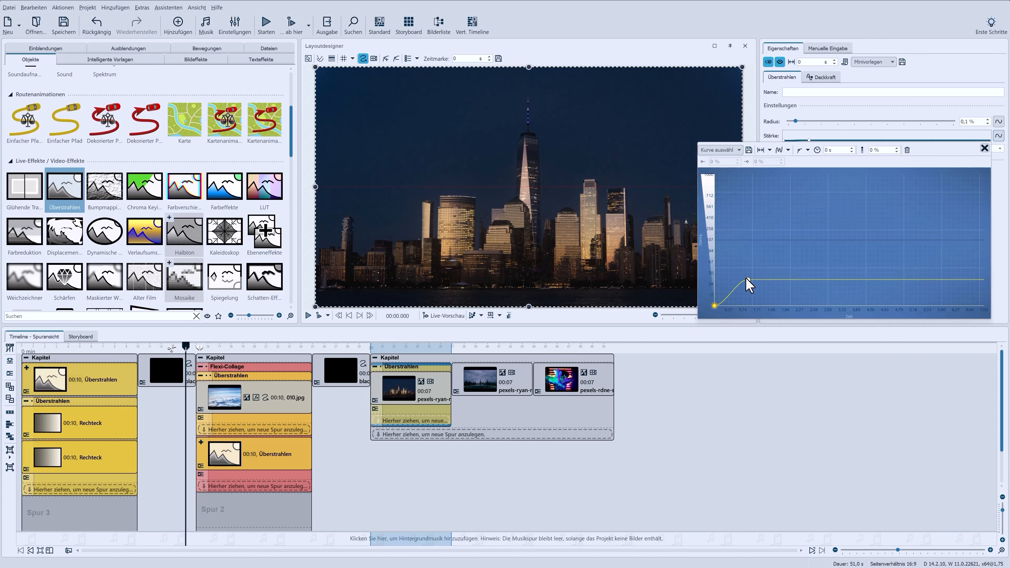
{"action": "left_click_drag", "start_coordinate": [747, 280], "coordinate": [827, 296]}
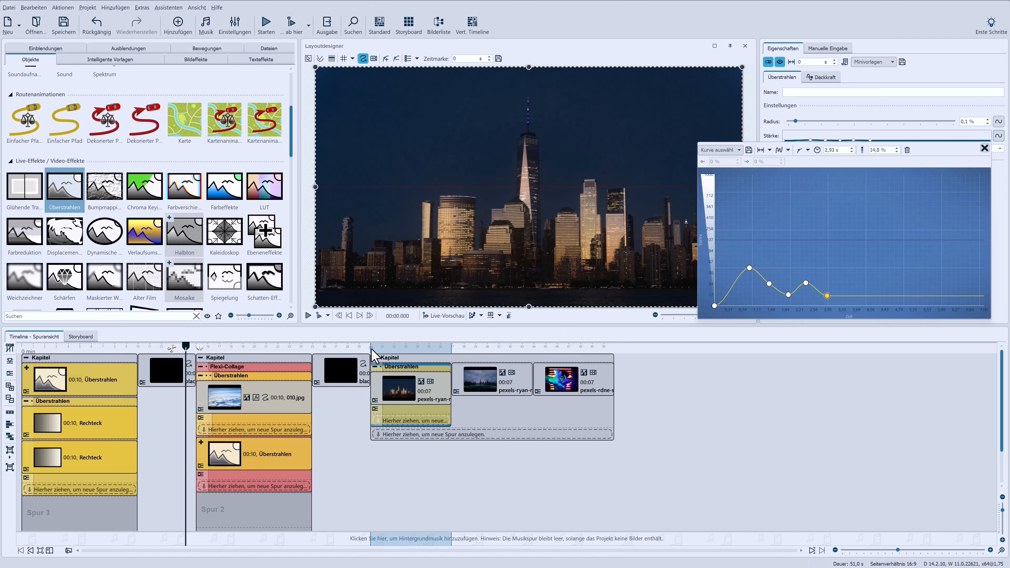